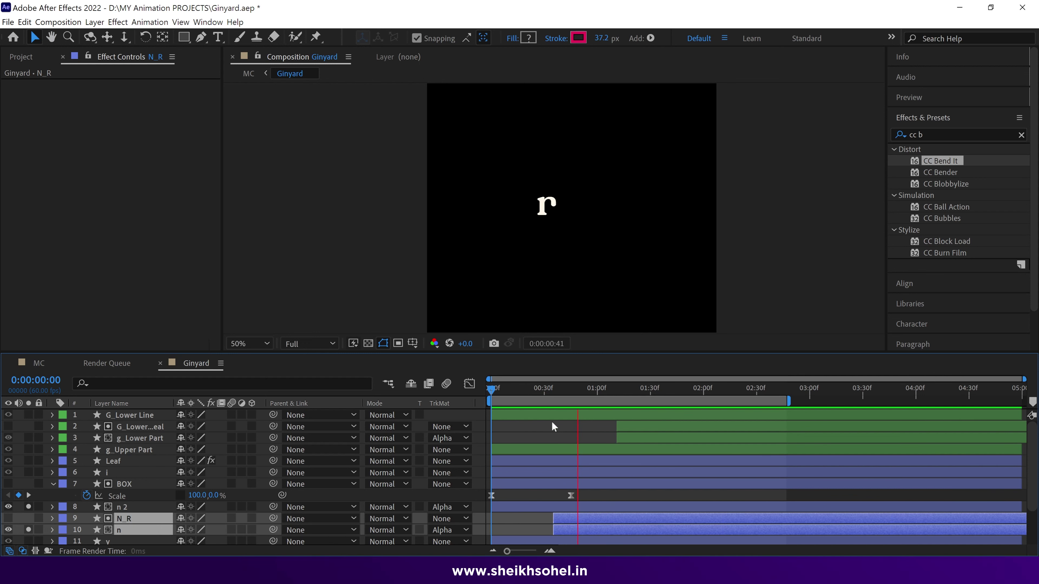
- Duplicate the n shape layer with the current time set to 0:00:00:00
{"action": "key", "text": "space"}
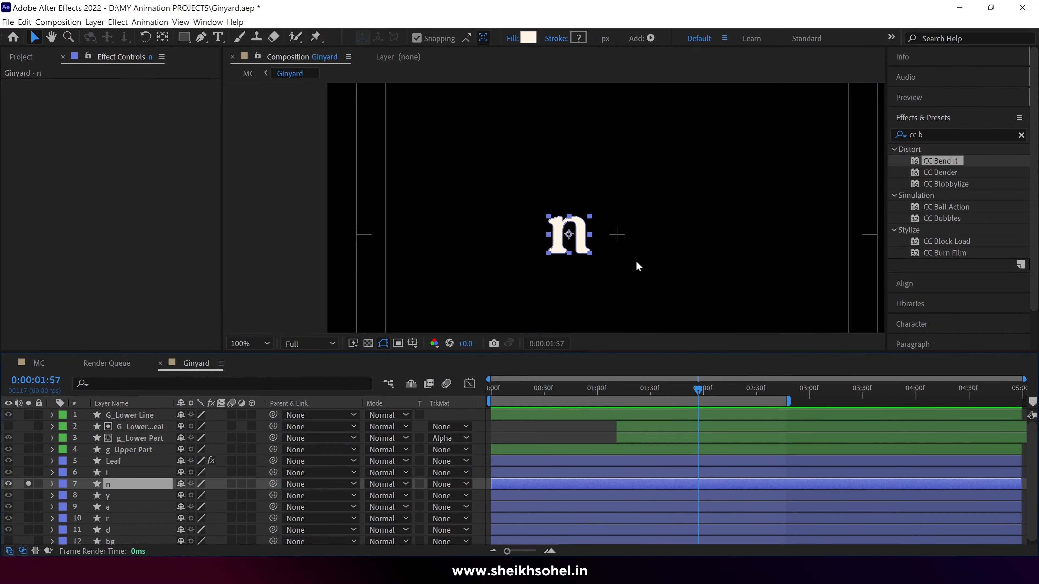
{"action": "scroll", "coordinate": [637, 262], "scroll_direction": "up", "scroll_amount": 1}
{"action": "left_click_drag", "start_coordinate": [614, 261], "coordinate": [573, 211]}
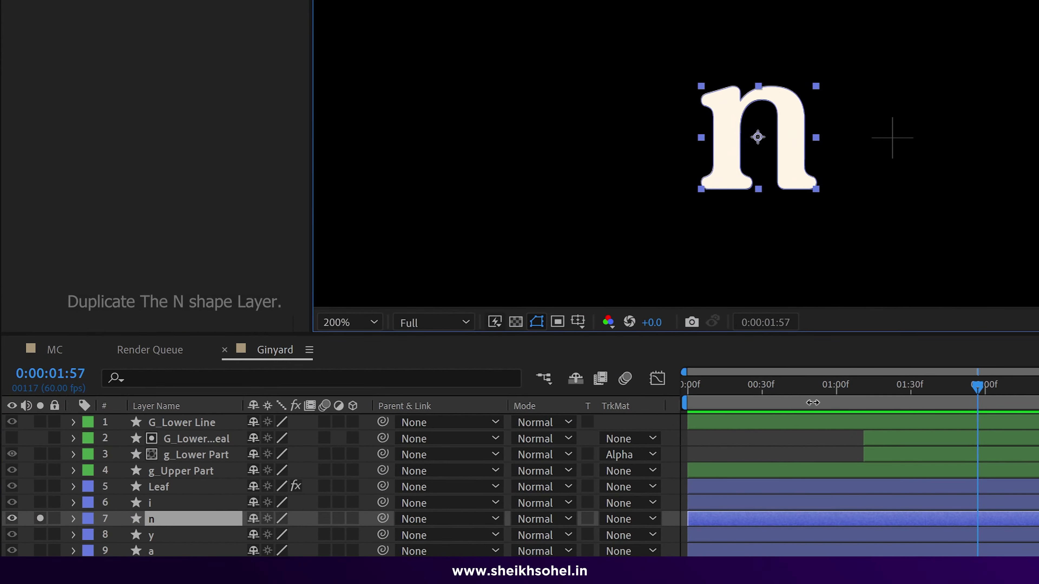
{"action": "left_click_drag", "start_coordinate": [812, 402], "coordinate": [740, 410]}
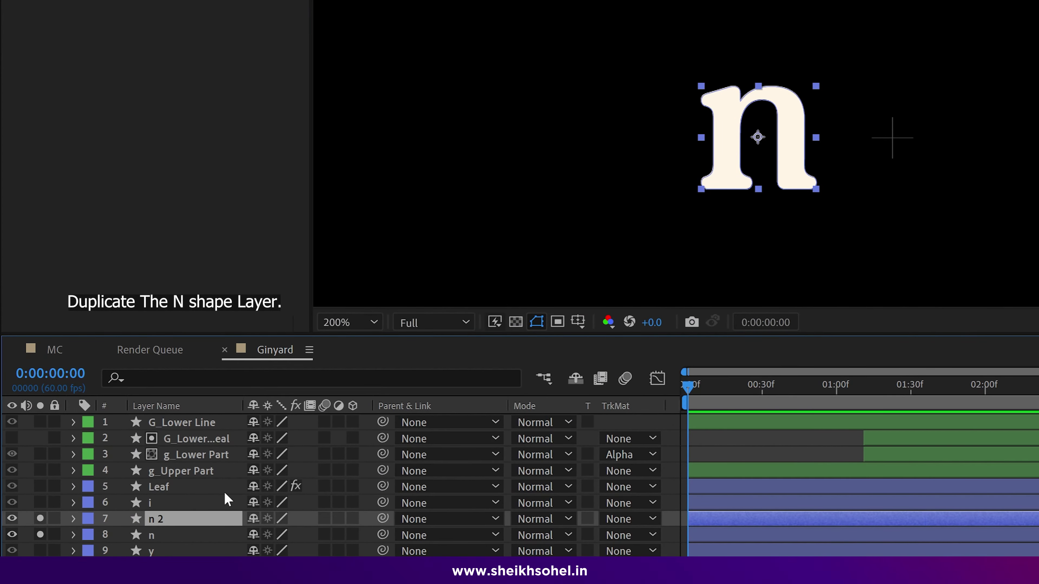
- Draw a rectangular mask on the original n layer around the letter's arch and right leg
{"action": "left_click", "coordinate": [182, 534]}
{"action": "key", "text": "q"}
{"action": "scroll", "coordinate": [655, 164], "scroll_direction": "up", "scroll_amount": 1}
{"action": "left_click", "coordinate": [376, 37]}
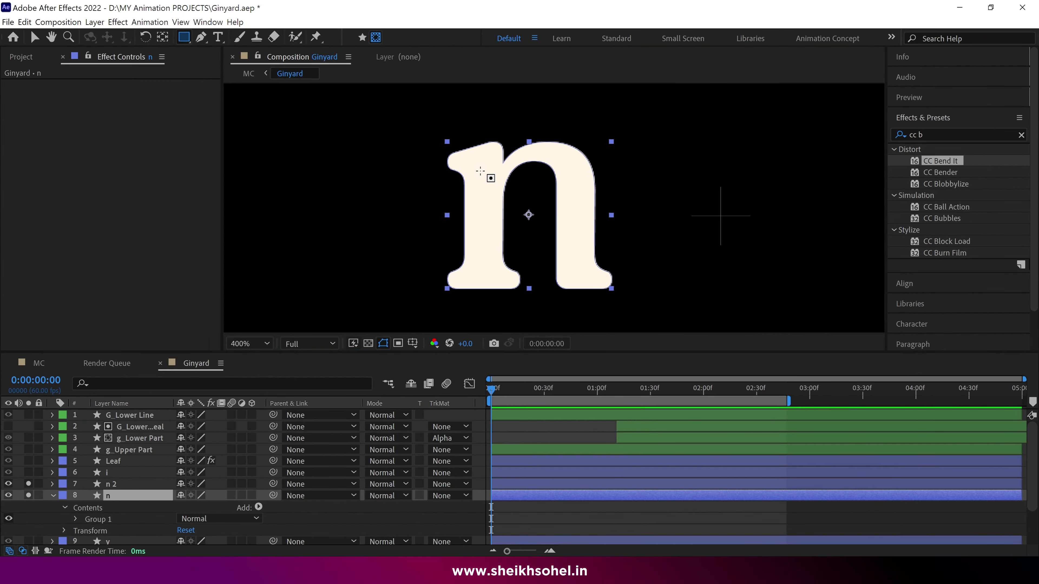
{"action": "left_click_drag", "start_coordinate": [638, 125], "coordinate": [525, 303]}
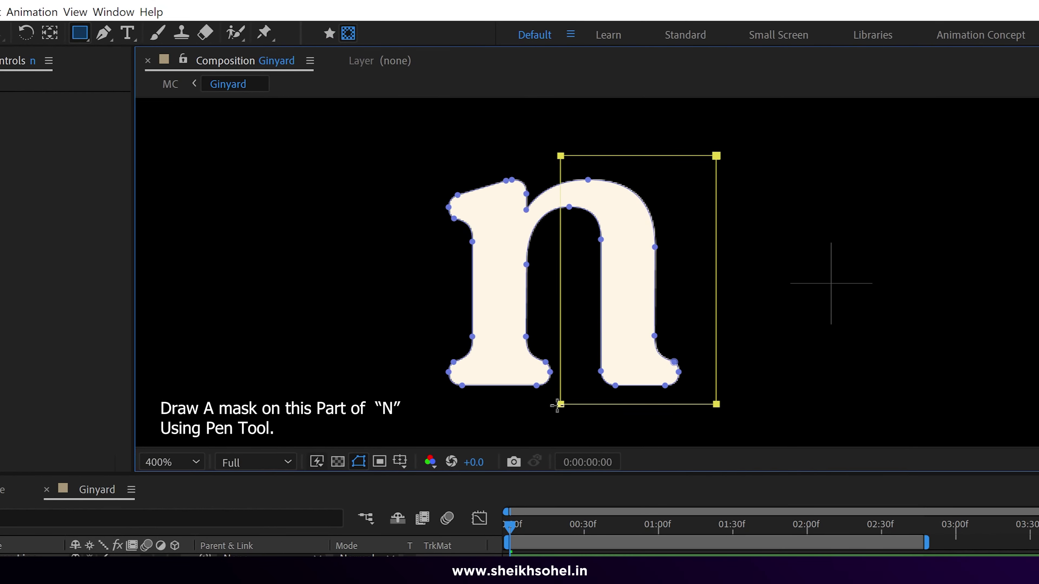
- Reshape the mask's edge with the Pen tool so it follows the joint between the n's stem and arch
{"action": "left_click", "coordinate": [104, 32]}
{"action": "key", "text": "v"}
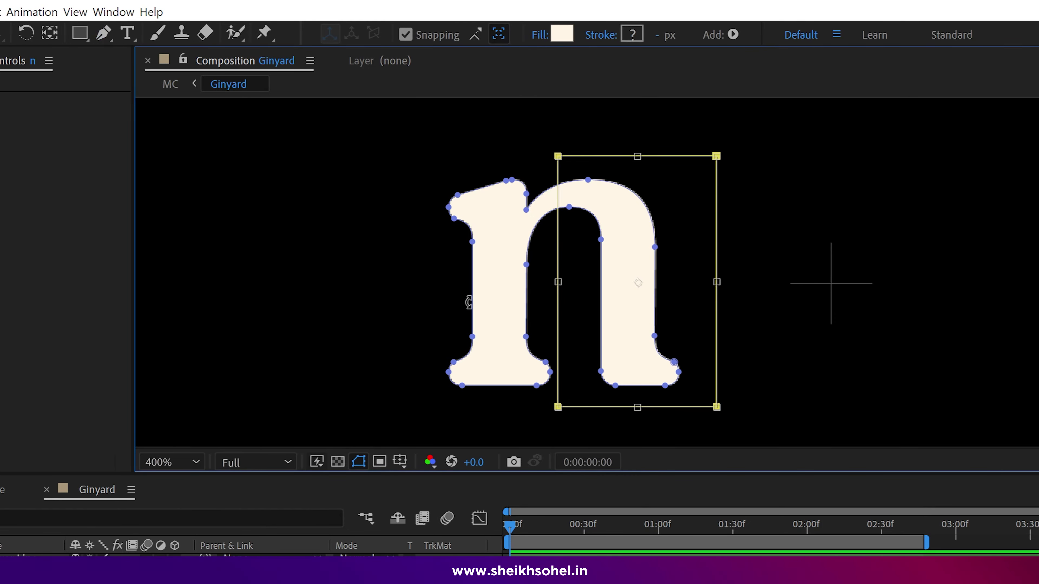
{"action": "left_click", "coordinate": [73, 581]}
{"action": "left_click", "coordinate": [557, 156]}
{"action": "left_click_drag", "start_coordinate": [551, 158], "coordinate": [523, 173]}
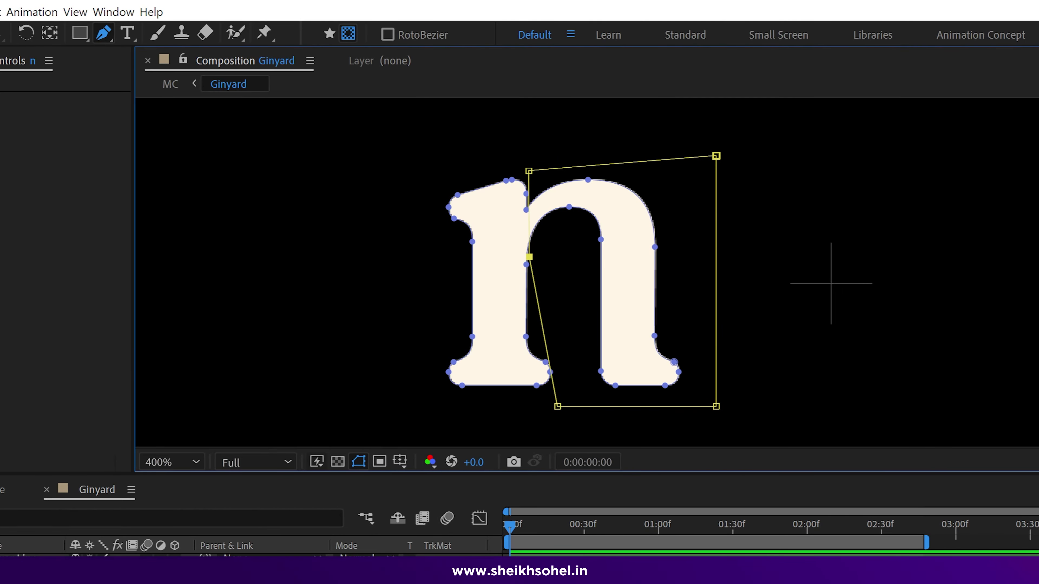
{"action": "key", "text": "period"}
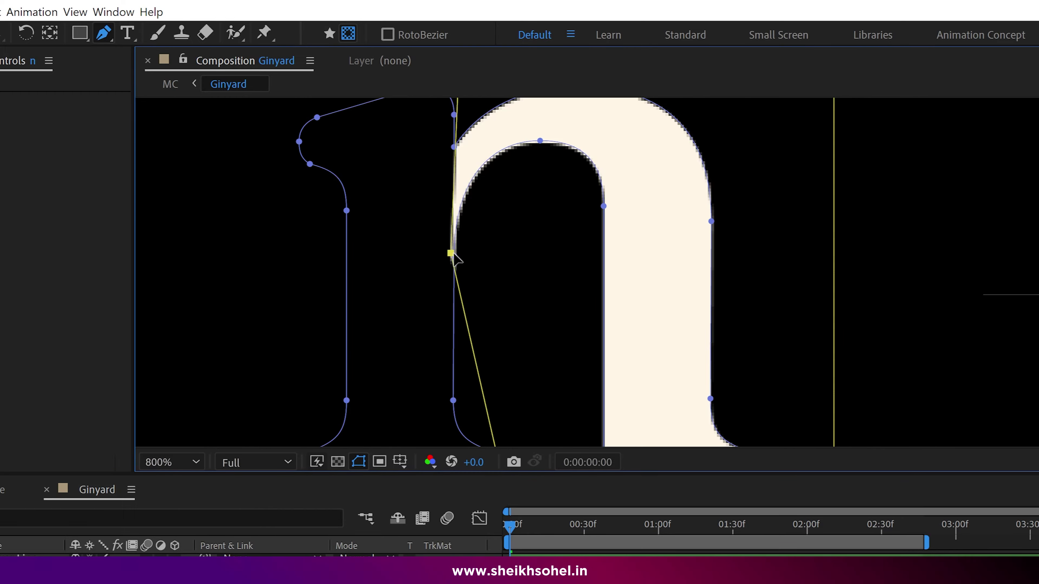
{"action": "left_click_drag", "start_coordinate": [484, 272], "coordinate": [514, 321]}
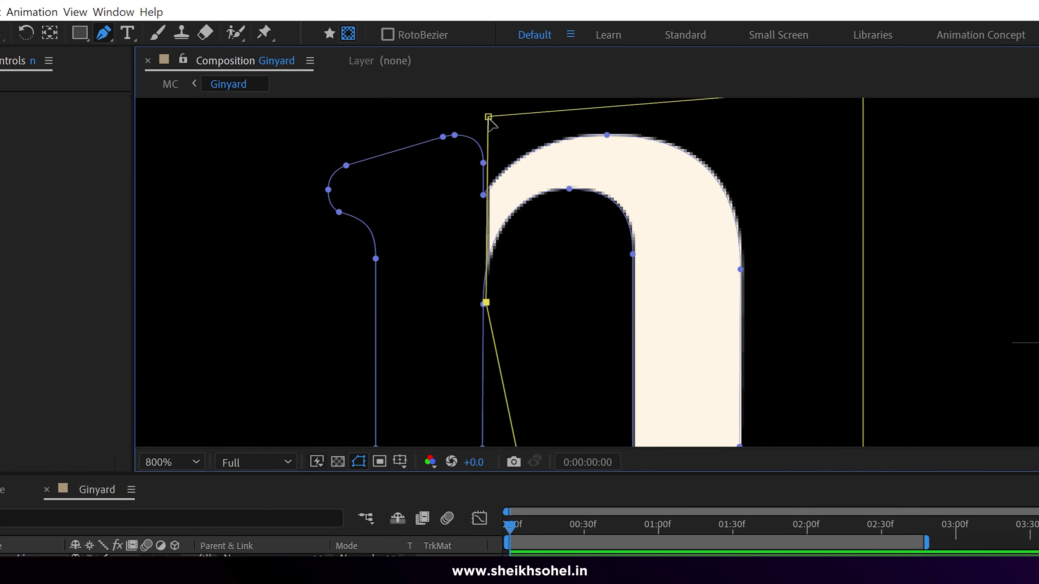
{"action": "key", "text": "comma"}
{"action": "left_click_drag", "start_coordinate": [564, 280], "coordinate": [541, 220]}
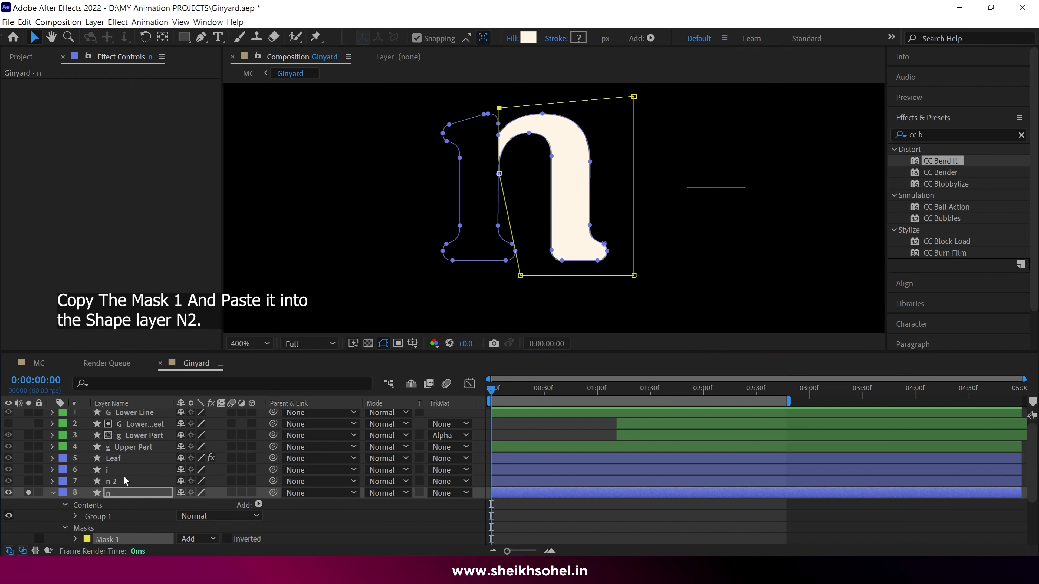
- Paste Mask 1 onto the n 2 layer, set its mode to Subtract, and compare the two letter halves
{"action": "left_click", "coordinate": [119, 481]}
{"action": "key", "text": "ctrl+v"}
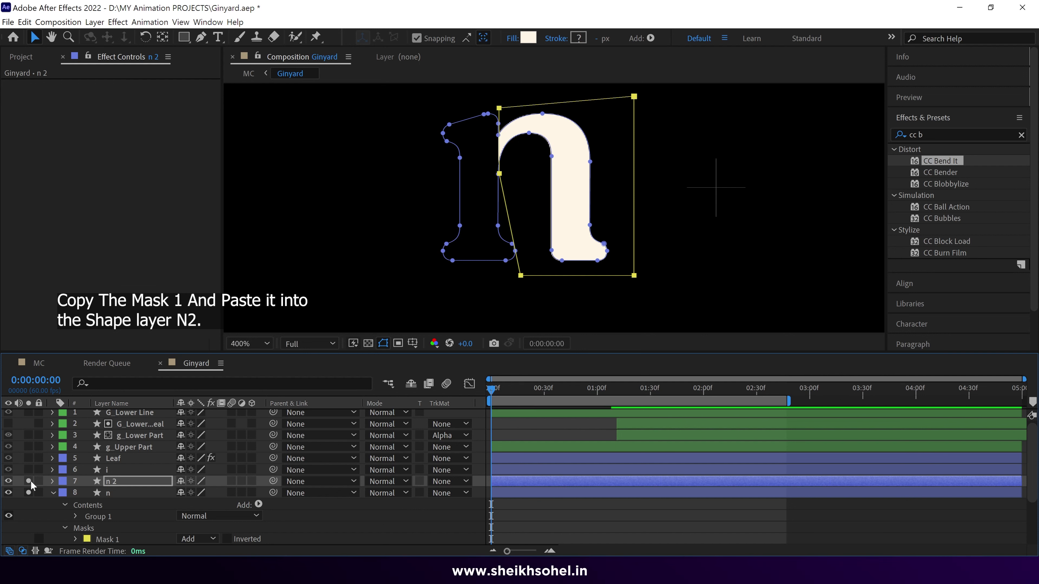
{"action": "key", "text": "m"}
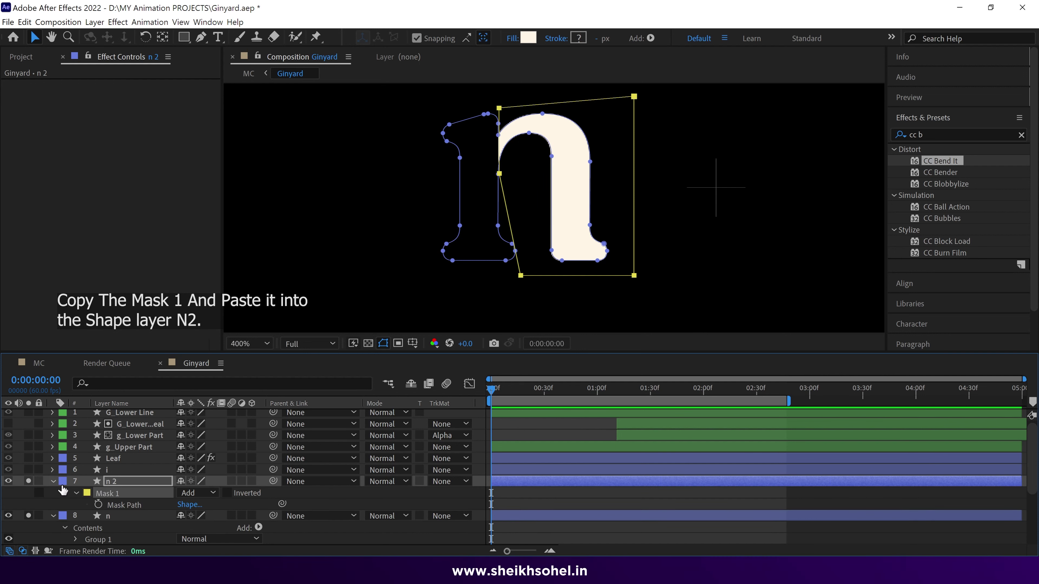
{"action": "left_click", "coordinate": [203, 495]}
{"action": "left_click", "coordinate": [210, 433]}
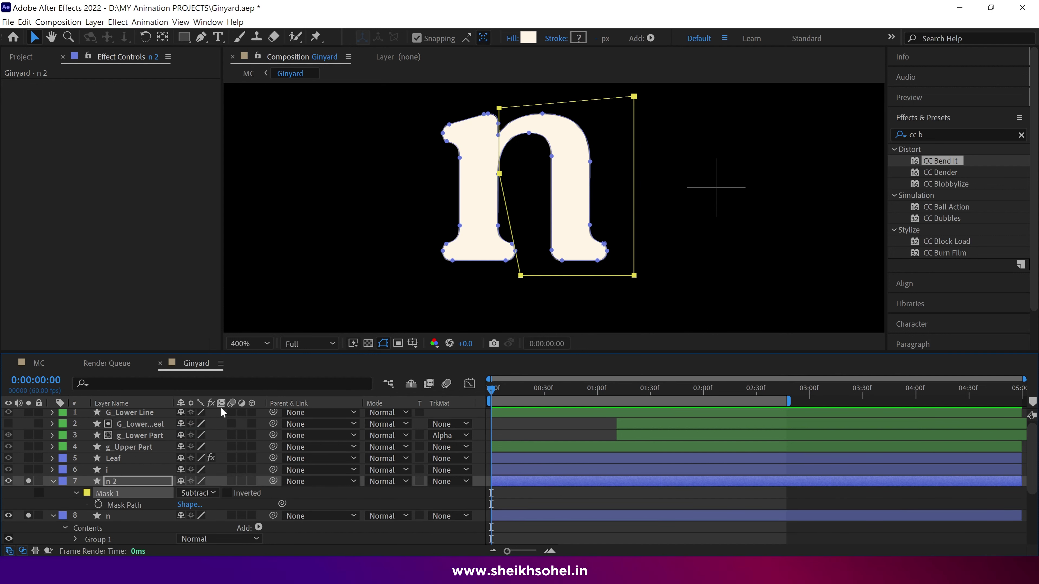
{"action": "left_click", "coordinate": [54, 481]}
{"action": "left_click", "coordinate": [30, 493]}
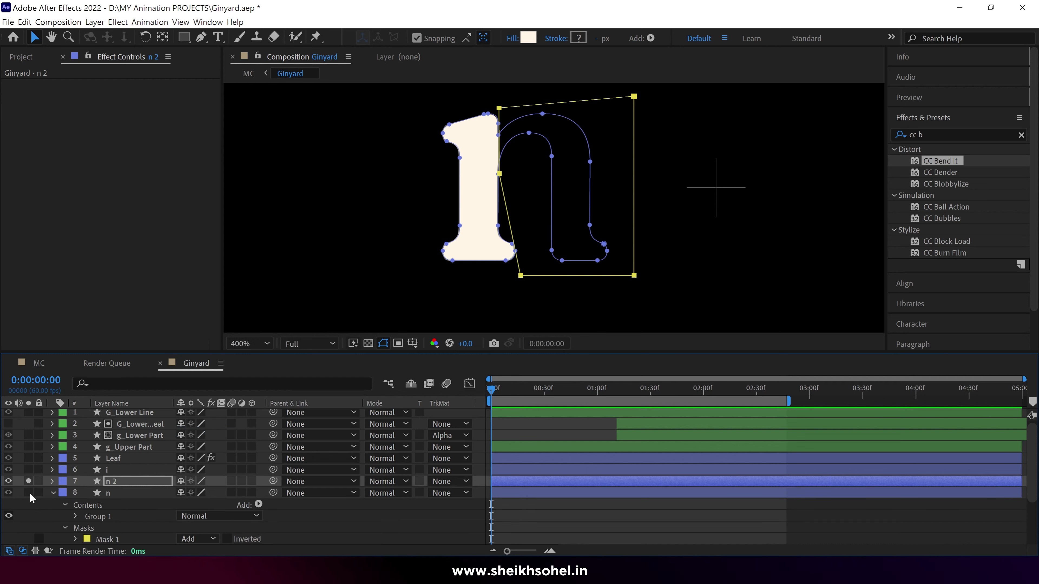
{"action": "left_click", "coordinate": [30, 493]}
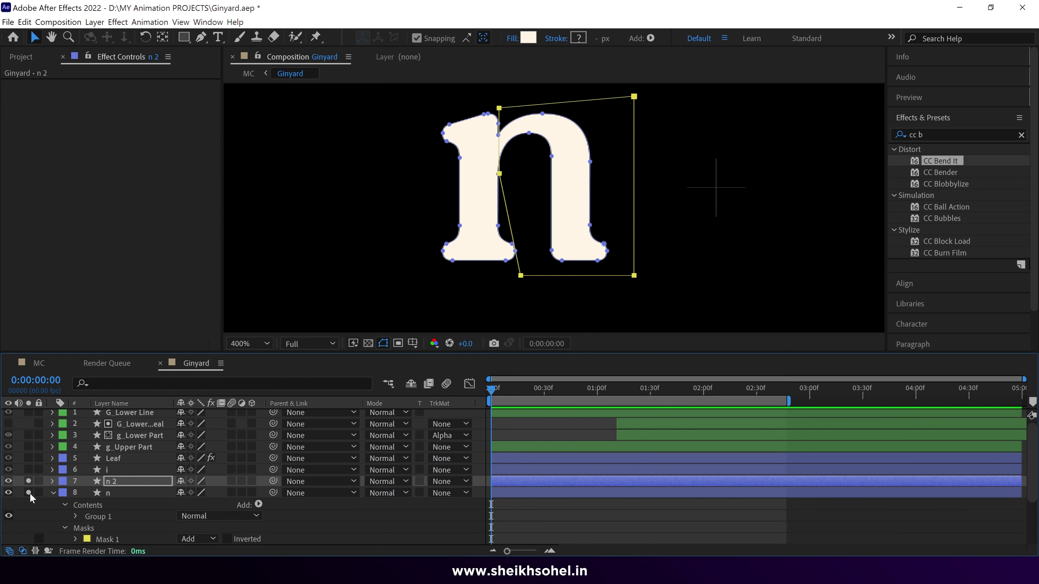
- Fine-tune the mask vertex above the stem-arch joint on the n 2 and n layers to close the seam
{"action": "left_click", "coordinate": [54, 493]}
{"action": "left_click", "coordinate": [119, 482]}
{"action": "scroll", "coordinate": [498, 99], "scroll_direction": "up", "scroll_amount": 1}
{"action": "left_click_drag", "start_coordinate": [499, 98], "coordinate": [489, 207]}
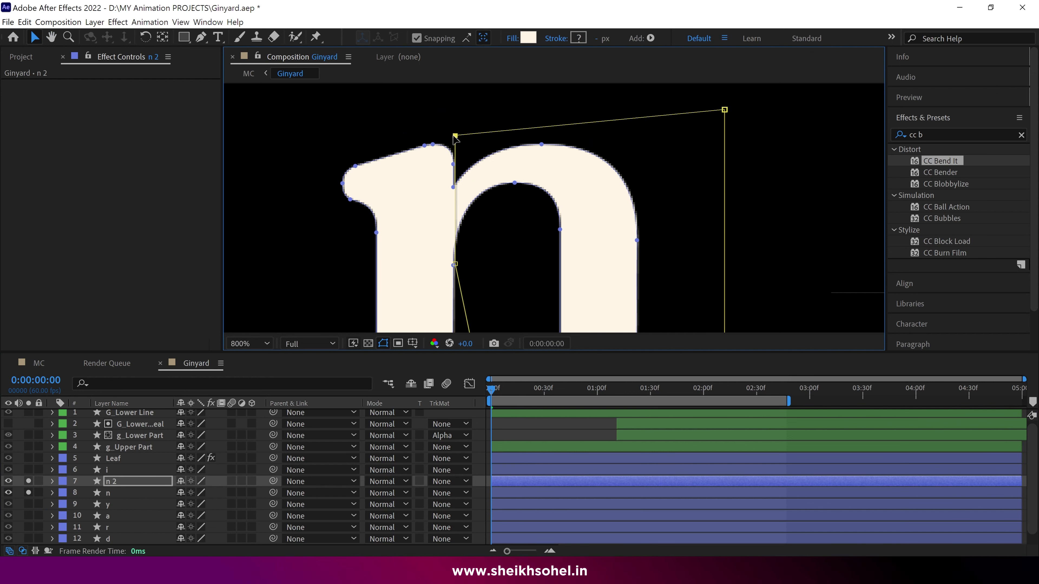
{"action": "left_click", "coordinate": [122, 481]}
{"action": "left_click", "coordinate": [112, 495]}
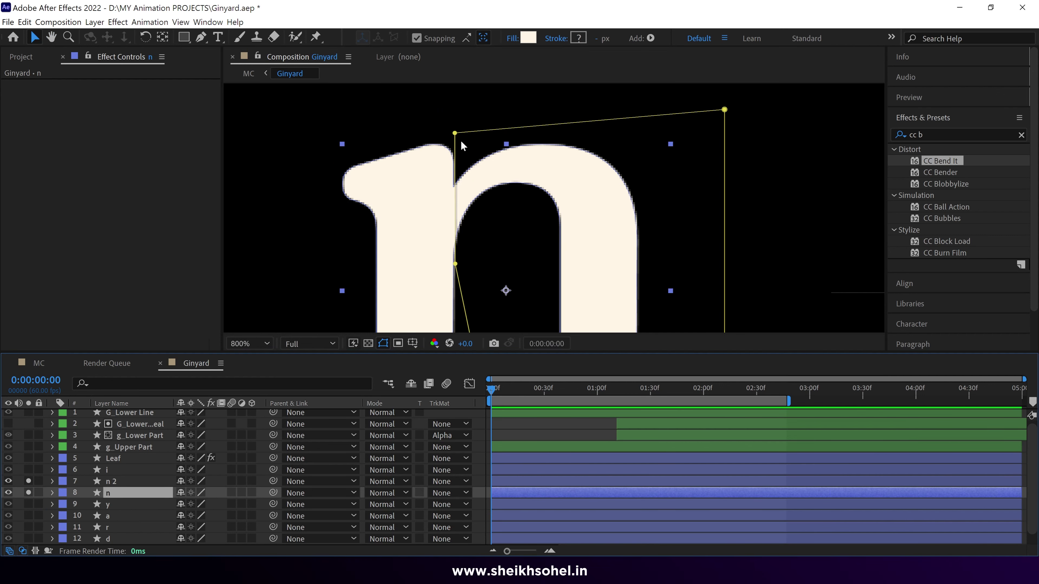
{"action": "left_click", "coordinate": [455, 134]}
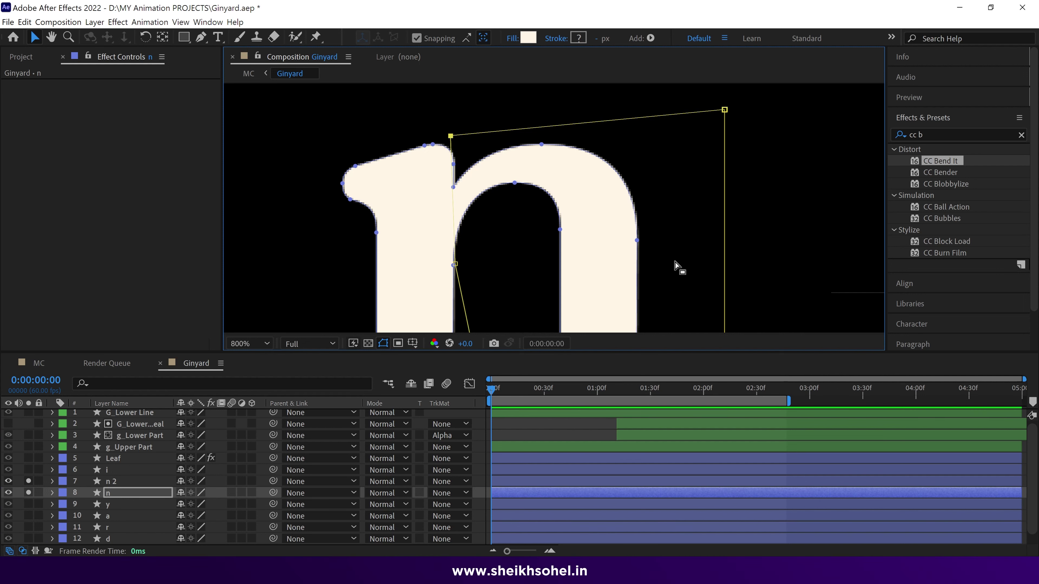
{"action": "scroll", "coordinate": [733, 257], "scroll_direction": "down", "scroll_amount": 1}
{"action": "left_click", "coordinate": [734, 256]}
{"action": "left_click_drag", "start_coordinate": [536, 247], "coordinate": [519, 196]}
{"action": "left_click", "coordinate": [695, 241]}
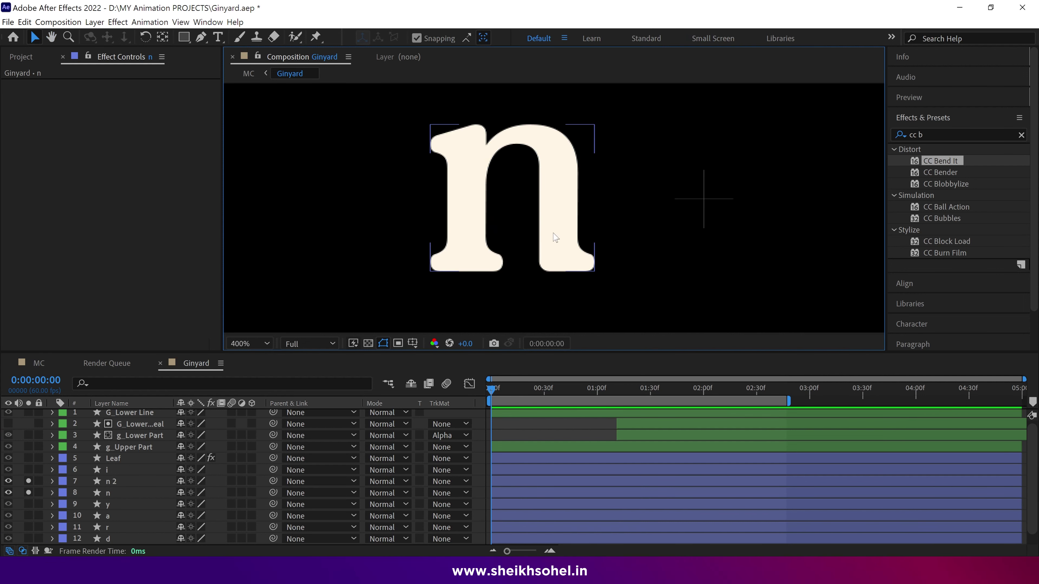
- Add a vertex to the n layer's mask at the stem-arch joint and solo only that layer
{"action": "left_click", "coordinate": [123, 493]}
{"action": "key", "text": "g"}
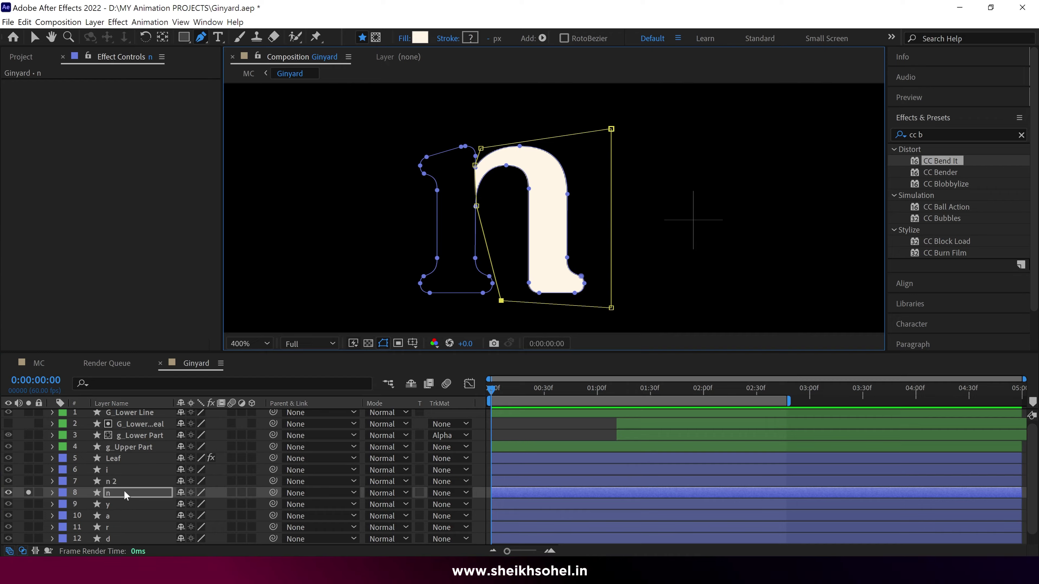
{"action": "key", "text": "F2"}
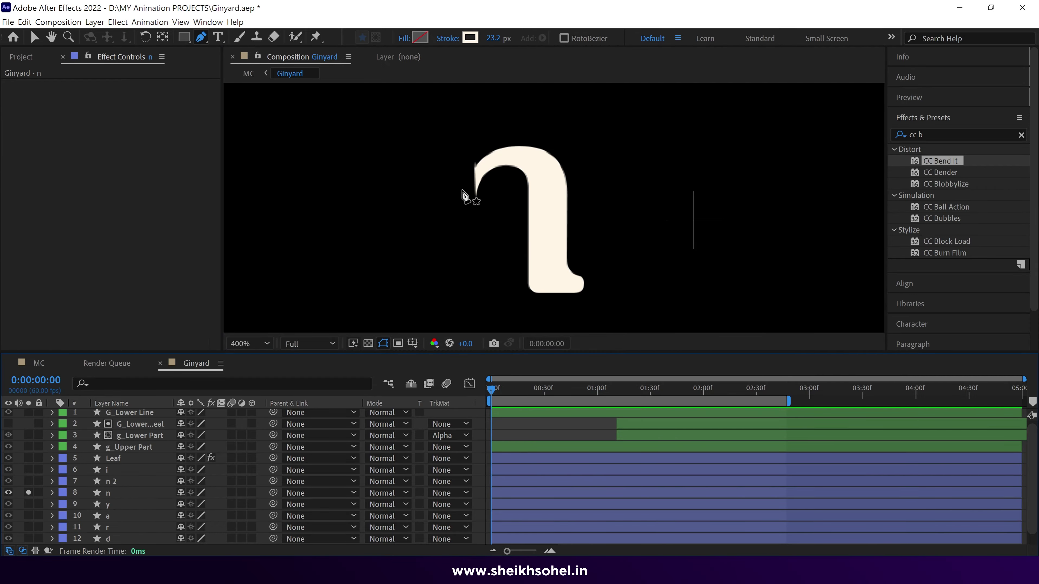
- Start a curved, unfilled Pen path from the arch's tip to its crest and give it a crimson stroke
{"action": "mouse_move", "coordinate": [463, 190]}
{"action": "left_mouse_down"}
{"action": "mouse_move", "coordinate": [481, 168]}
{"action": "mouse_move", "coordinate": [532, 156]}
{"action": "mouse_move", "coordinate": [498, 158]}
{"action": "left_mouse_up"}
{"action": "left_click", "coordinate": [470, 38]}
{"action": "left_click", "coordinate": [210, 170]}
{"action": "left_click", "coordinate": [197, 184]}
{"action": "left_click", "coordinate": [320, 160]}
{"action": "mouse_move", "coordinate": [443, 217]}
{"action": "left_mouse_down"}
{"action": "mouse_move", "coordinate": [454, 220]}
{"action": "mouse_move", "coordinate": [464, 201]}
{"action": "left_mouse_up"}
{"action": "key", "text": "v"}
{"action": "left_click_drag", "start_coordinate": [518, 159], "coordinate": [517, 160]}
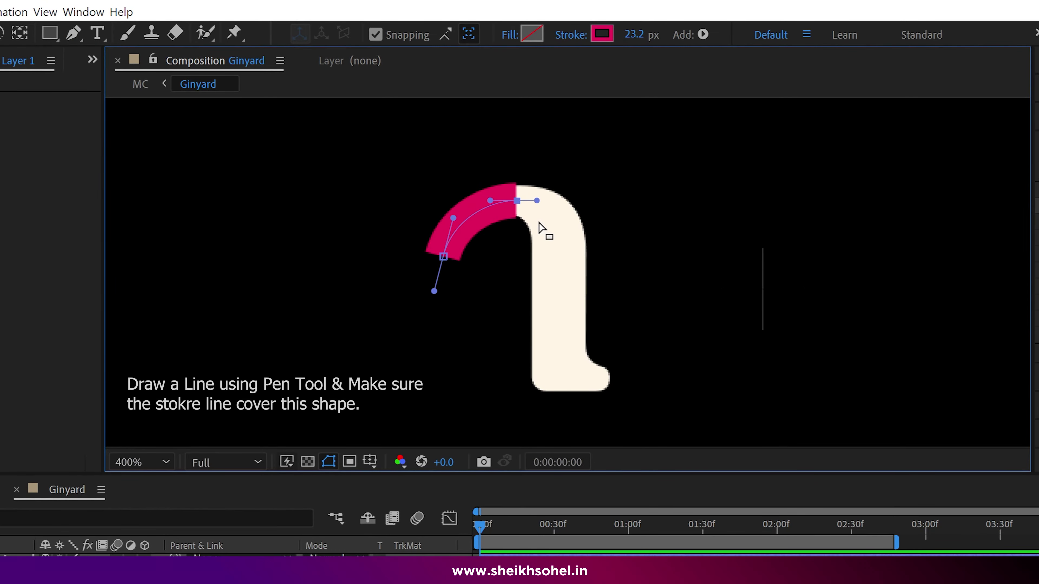
- Extend the path around the arch's shoulder, adjust its handles, and set the stroke width to 37.2 px
{"action": "key", "text": "g"}
{"action": "left_click_drag", "start_coordinate": [558, 278], "coordinate": [557, 288]}
{"action": "left_click_drag", "start_coordinate": [537, 201], "coordinate": [566, 201]}
{"action": "left_click_drag", "start_coordinate": [482, 35], "coordinate": [492, 35]}
{"action": "left_click_drag", "start_coordinate": [557, 278], "coordinate": [560, 279]}
{"action": "left_click_drag", "start_coordinate": [566, 201], "coordinate": [568, 202]}
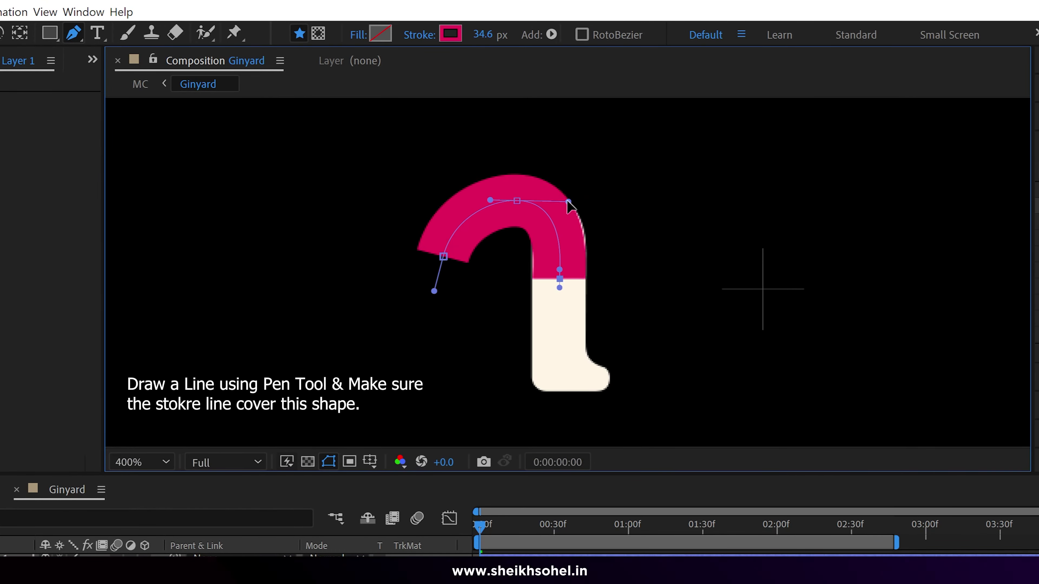
{"action": "left_click_drag", "start_coordinate": [483, 35], "coordinate": [510, 40]}
- Continue the stroke path down the n's right leg and out along the foot to cover the whole shape
{"action": "left_click", "coordinate": [559, 279]}
{"action": "left_click", "coordinate": [560, 358]}
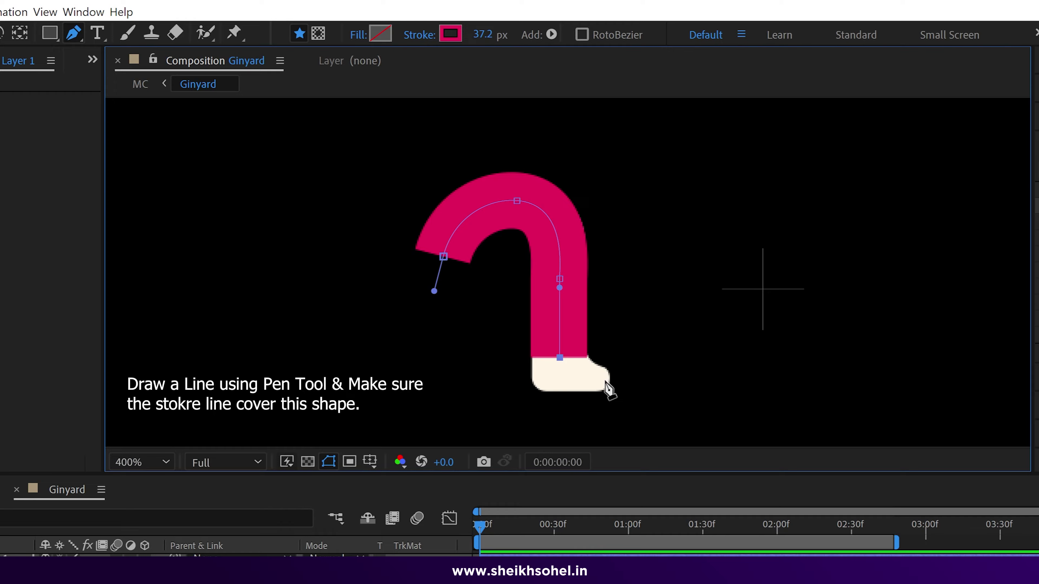
{"action": "left_click_drag", "start_coordinate": [612, 384], "coordinate": [617, 384]}
{"action": "left_click_drag", "start_coordinate": [560, 358], "coordinate": [543, 375]}
- Rename the new stroke shape layer as N_R
{"action": "key", "text": "v"}
{"action": "left_click", "coordinate": [120, 413]}
{"action": "key", "text": "Return"}
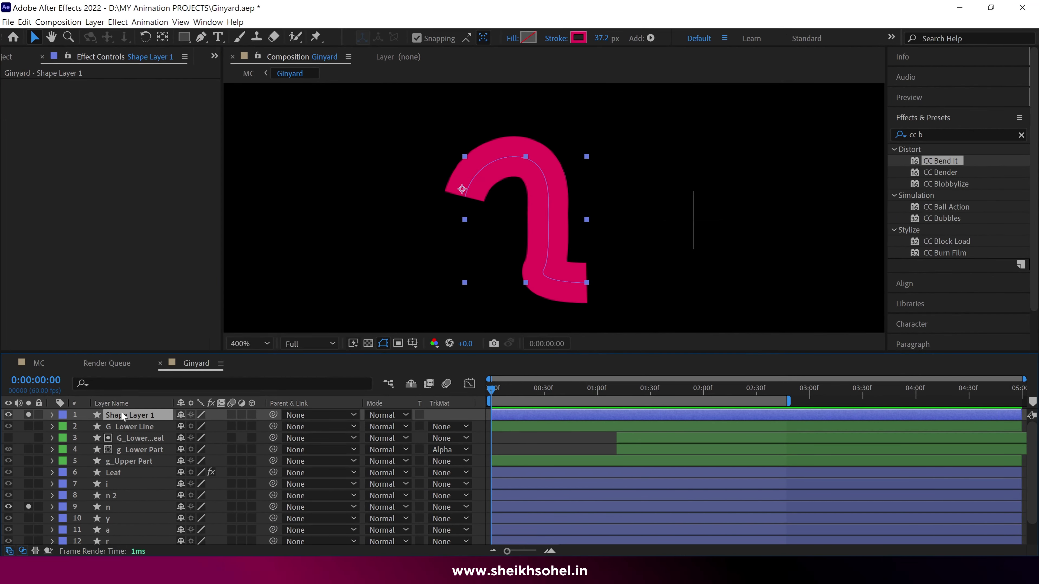
{"action": "type", "text": "N_R"}
{"action": "key", "text": "Return"}
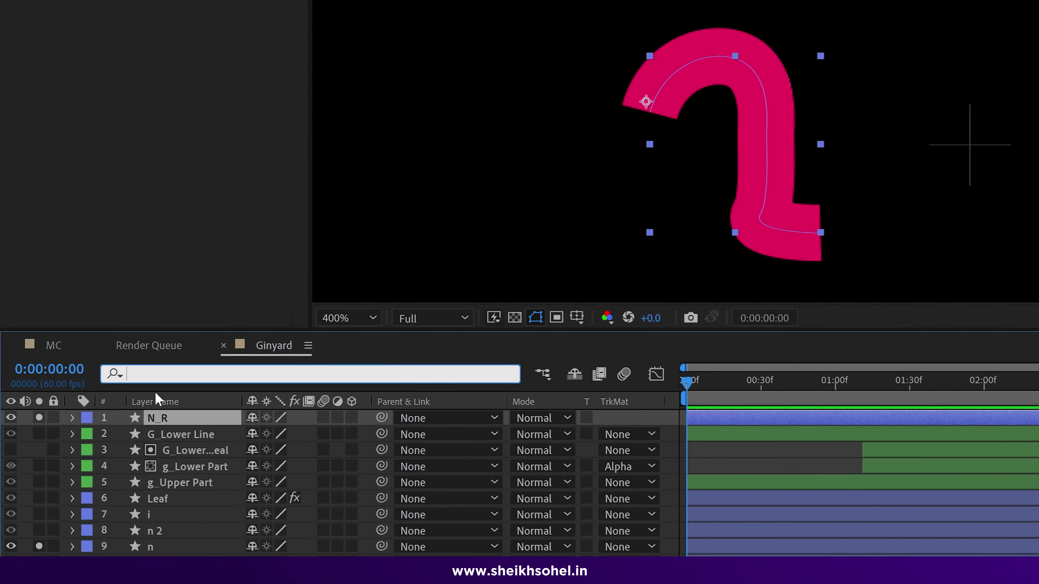
- Filter the N_R layer's properties by "cap" and set the stroke's Line Cap to Round Cap
{"action": "type", "text": "c"}
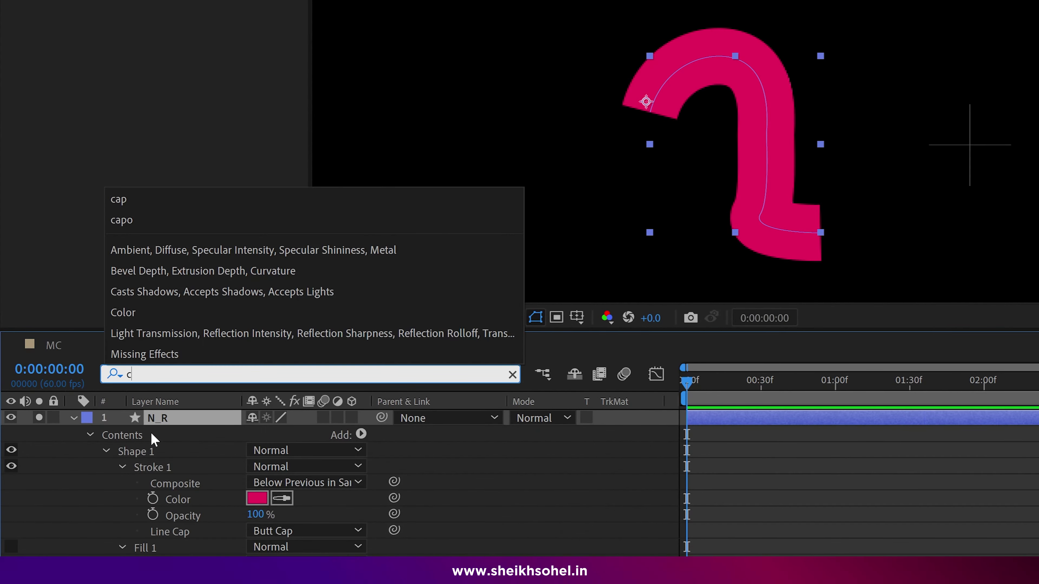
{"action": "type", "text": "ap"}
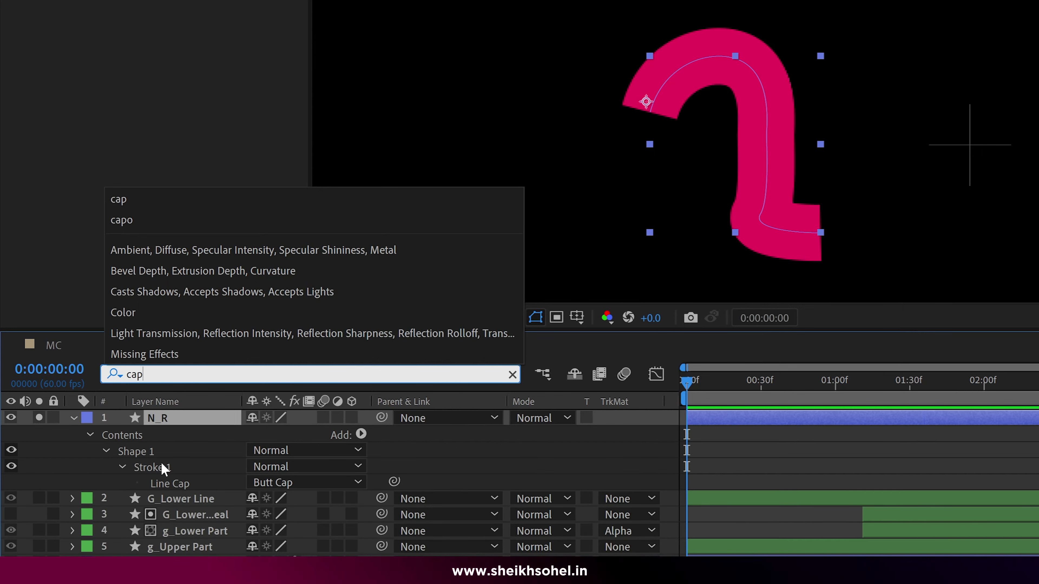
{"action": "left_click", "coordinate": [280, 485]}
{"action": "left_click", "coordinate": [277, 517]}
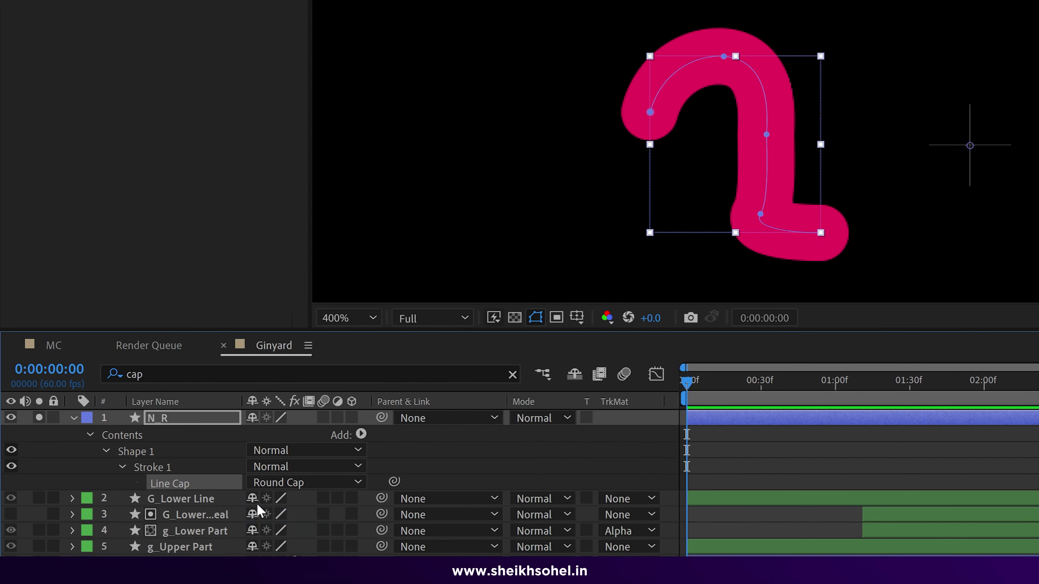
{"action": "left_click", "coordinate": [70, 419]}
{"action": "left_click", "coordinate": [78, 420]}
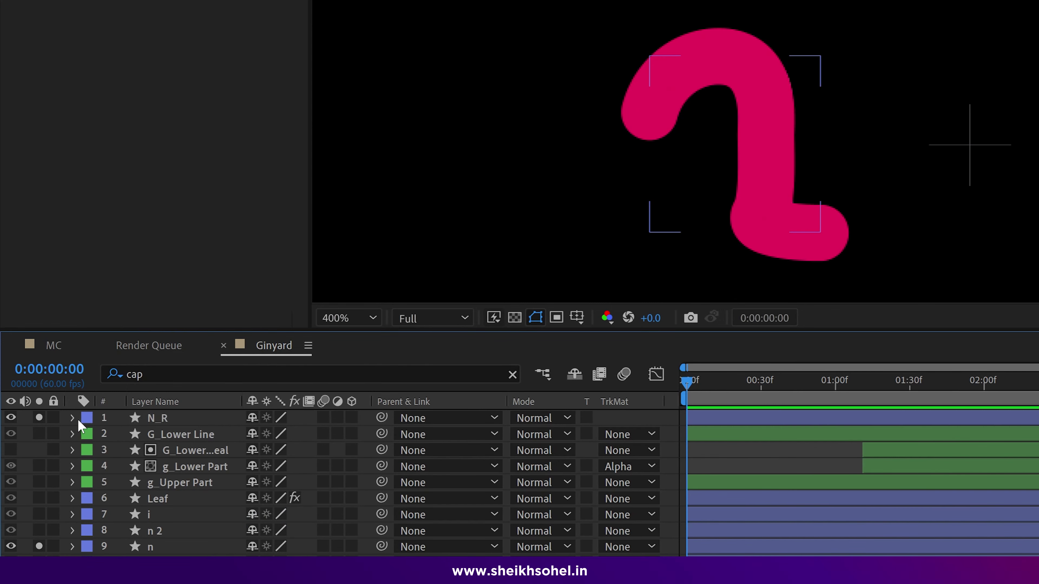
- Add Trim Paths to the contents of the N_R layer
{"action": "left_click", "coordinate": [70, 418]}
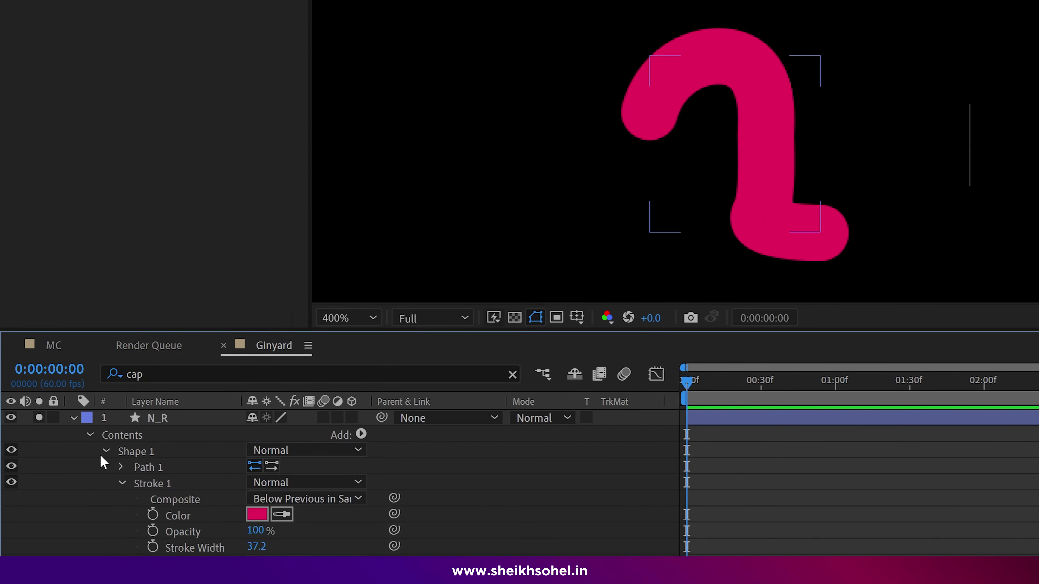
{"action": "left_click", "coordinate": [96, 434]}
{"action": "left_click", "coordinate": [361, 434]}
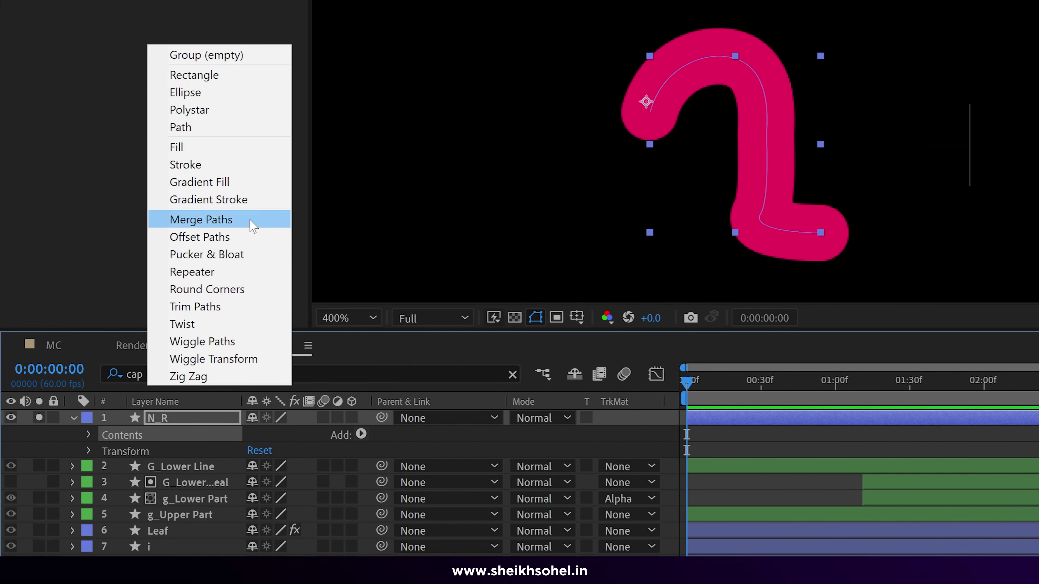
{"action": "left_click", "coordinate": [209, 308]}
{"action": "scroll", "coordinate": [282, 532], "scroll_direction": "down", "scroll_amount": 4}
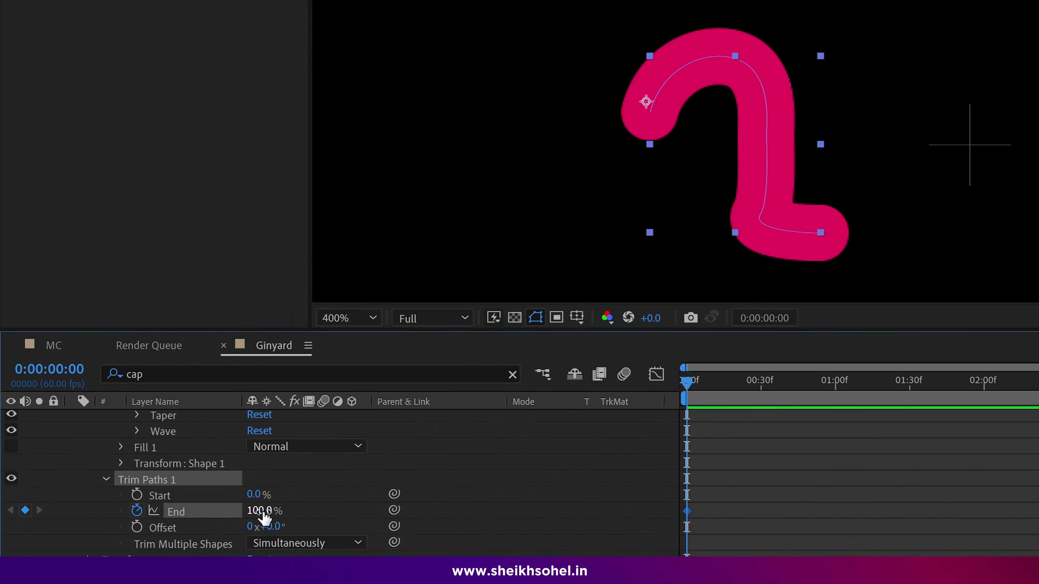
- Keyframe the Trim Paths End at 0% at 0:00:00:00 and 100% at 0:00:00:41
{"action": "left_click_drag", "start_coordinate": [264, 516], "coordinate": [137, 527]}
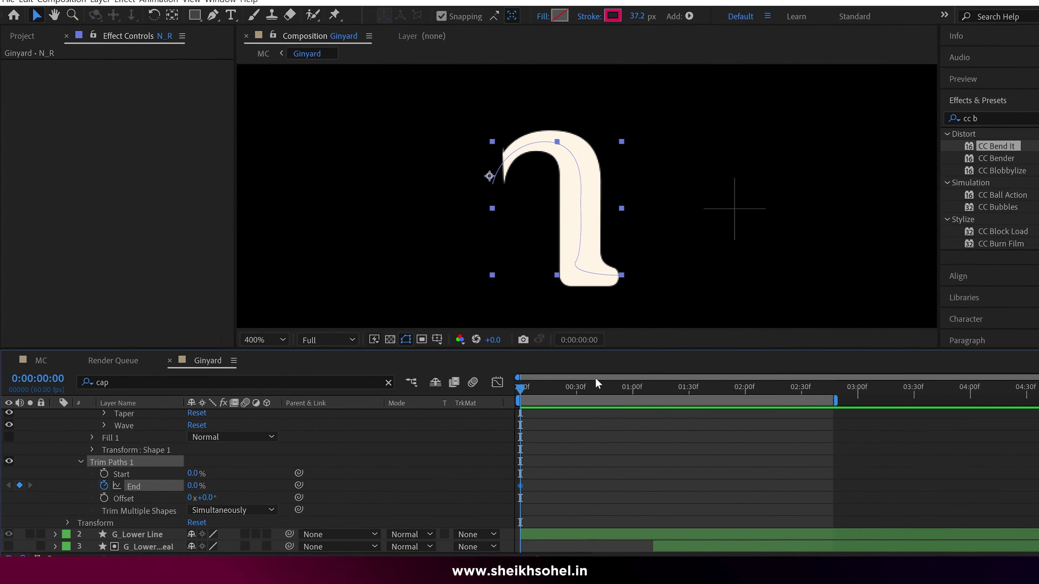
{"action": "left_click", "coordinate": [597, 380]}
{"action": "left_click_drag", "start_coordinate": [193, 485], "coordinate": [592, 484]}
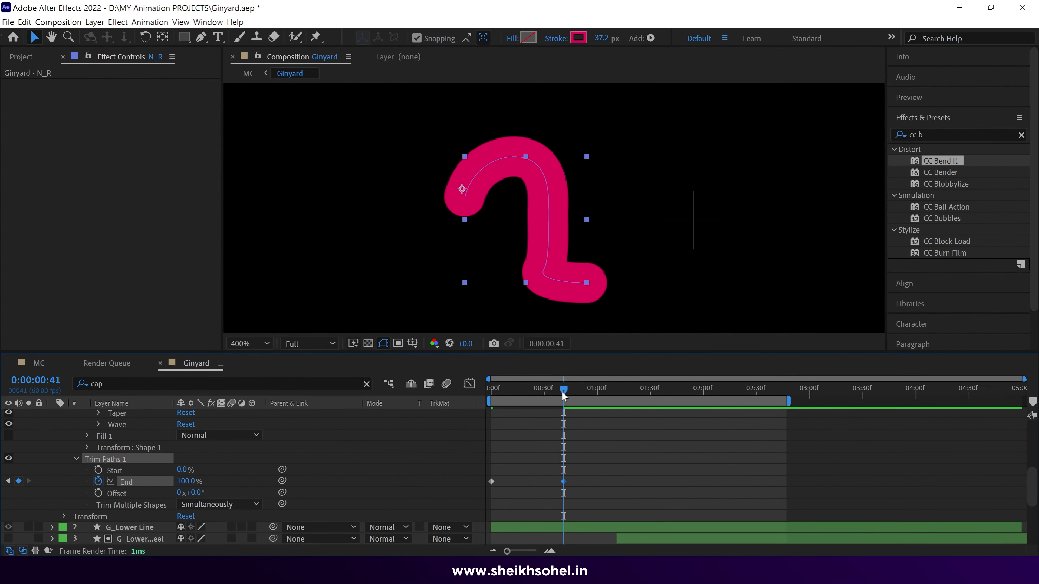
- Preview the stroke reveal, collapse the N_R layer and move it directly above the n layer
{"action": "key", "text": "space"}
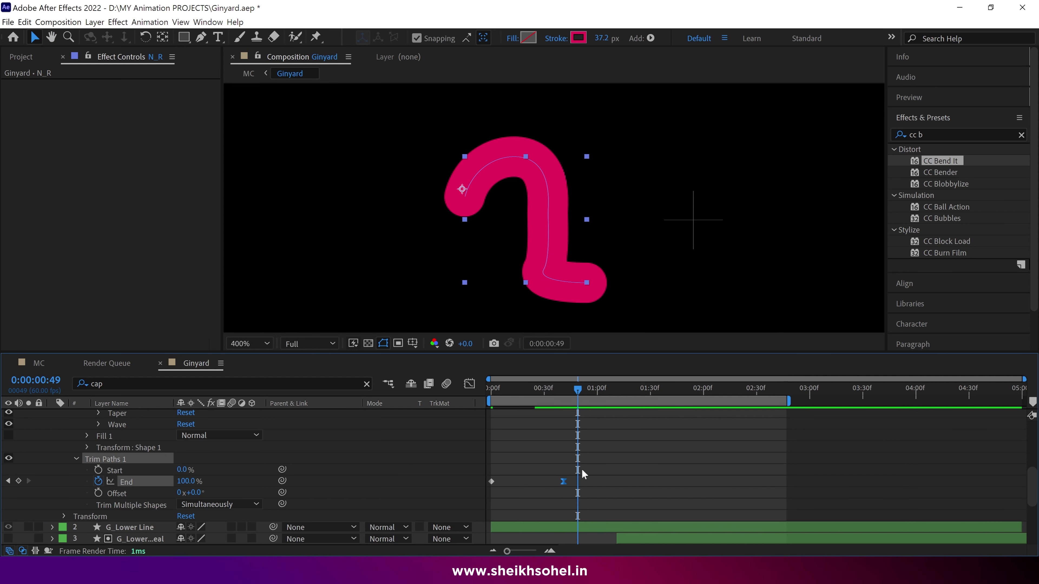
{"action": "scroll", "coordinate": [52, 458], "scroll_direction": "up", "scroll_amount": 3}
{"action": "scroll", "coordinate": [53, 442], "scroll_direction": "up", "scroll_amount": 3}
{"action": "left_click", "coordinate": [52, 415]}
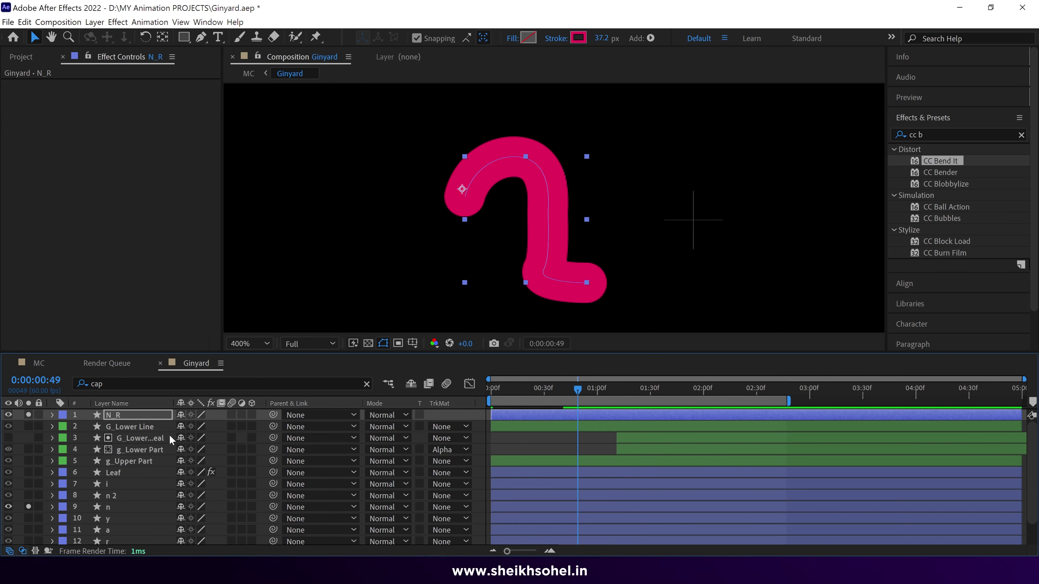
{"action": "left_click_drag", "start_coordinate": [126, 415], "coordinate": [209, 507]}
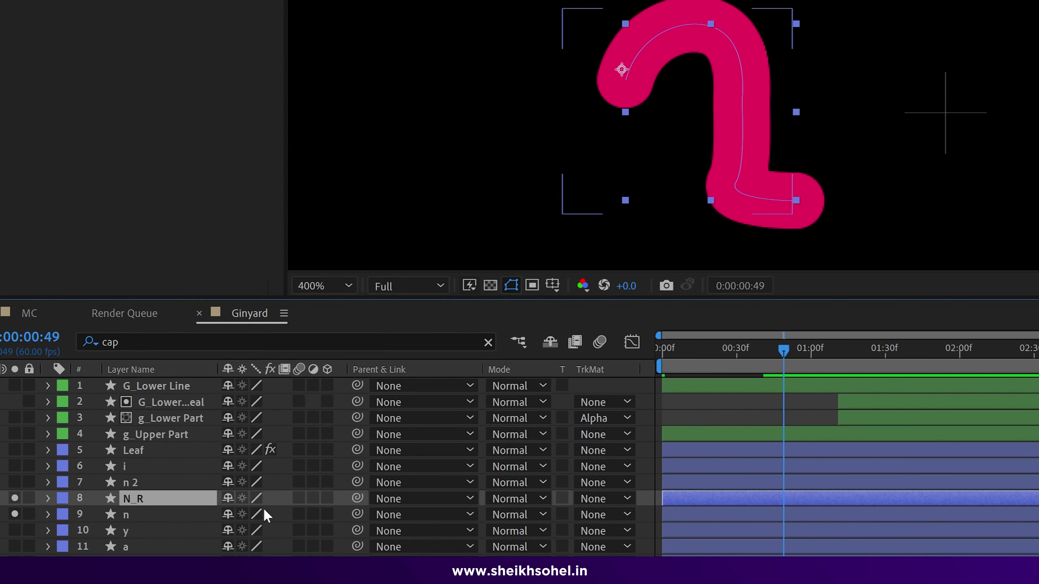
- Set the n layer's track matte to Alpha using N_R and preview the reveal of its right part
{"action": "left_click", "coordinate": [143, 516]}
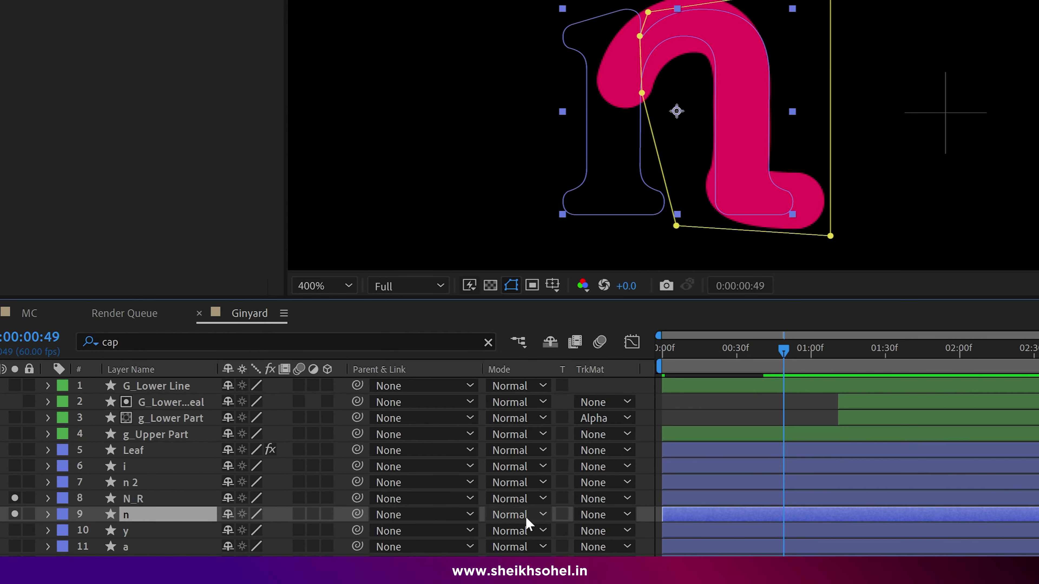
{"action": "left_click", "coordinate": [592, 514]}
{"action": "left_click", "coordinate": [616, 447]}
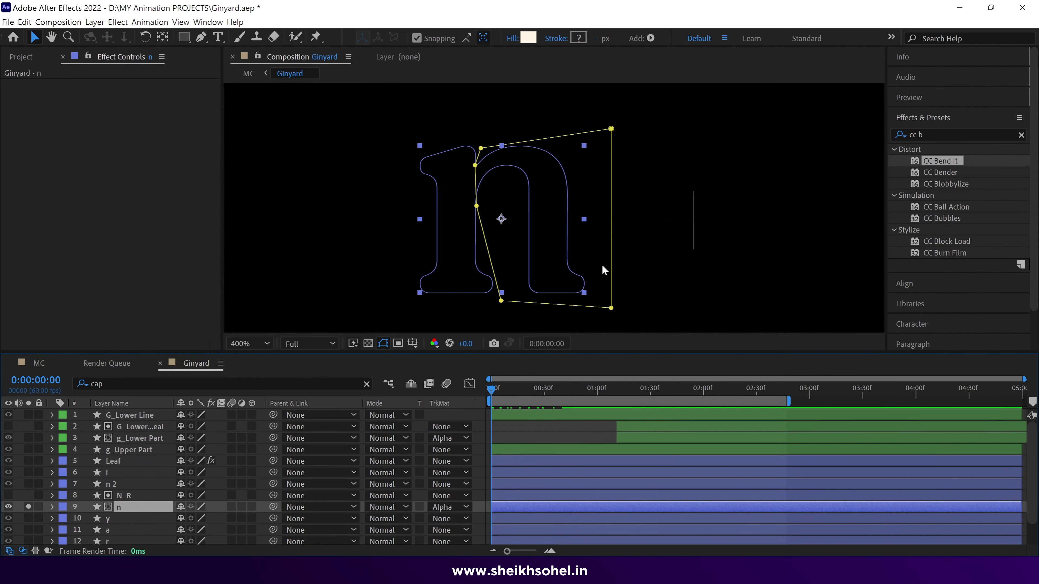
{"action": "scroll", "coordinate": [601, 265], "scroll_direction": "down", "scroll_amount": 2}
{"action": "key", "text": "space"}
{"action": "key", "text": "space"}
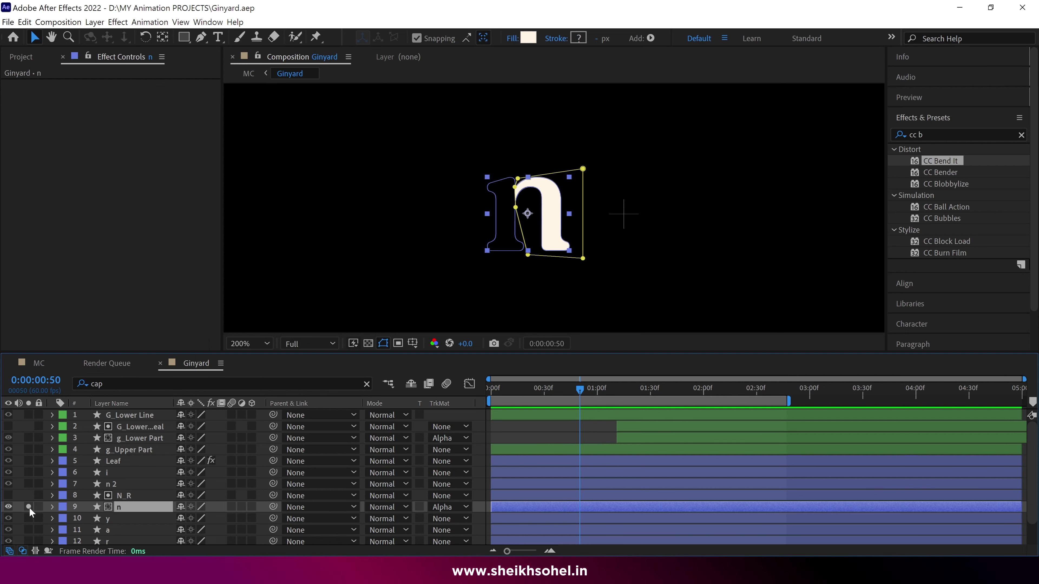
- Solo only the n 2 layer and set the shape fill for new shapes to solid red with a 0 px stroke
{"action": "left_click", "coordinate": [113, 485]}
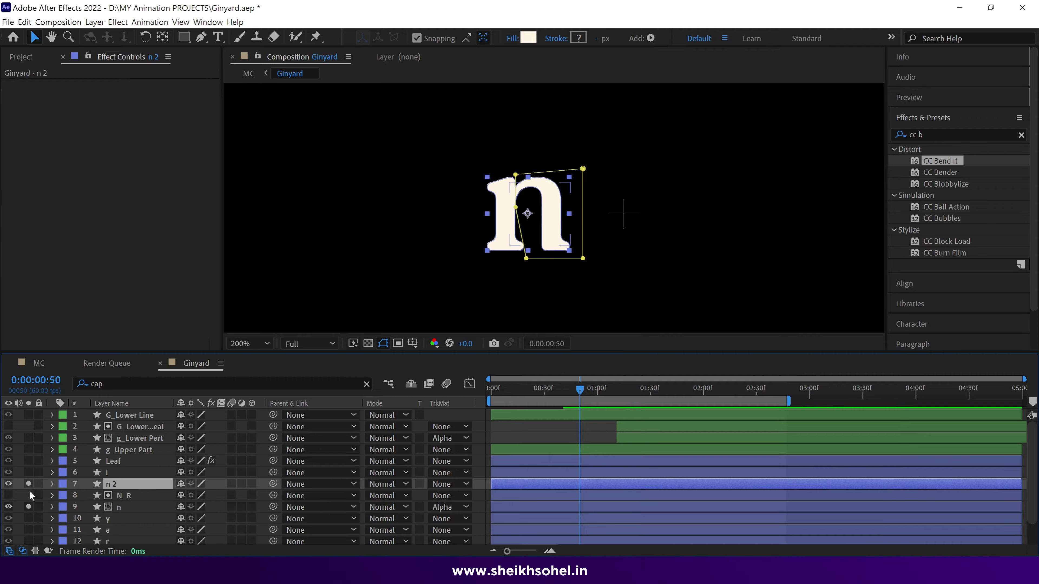
{"action": "left_click", "coordinate": [28, 507]}
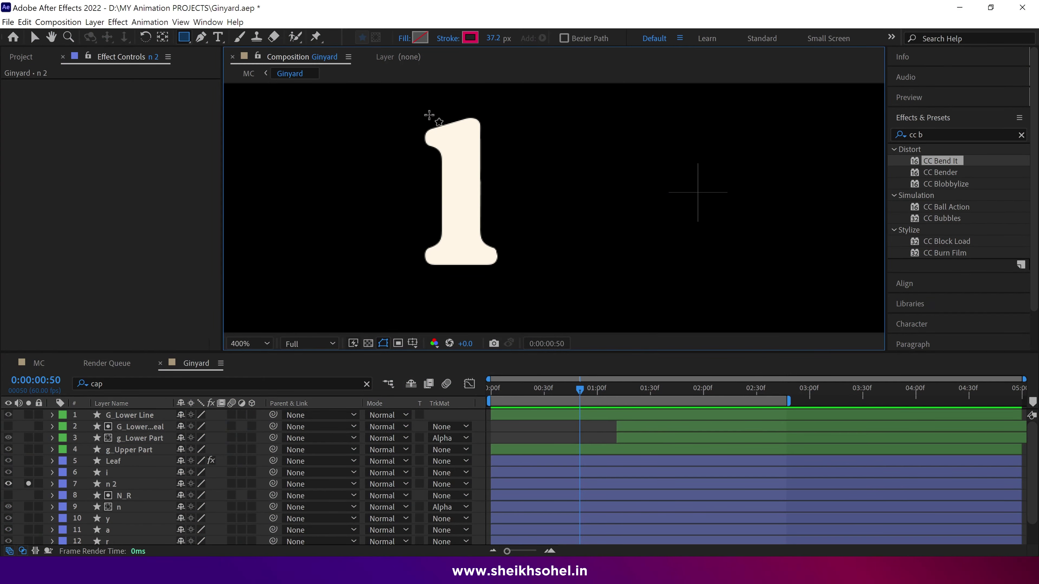
{"action": "left_click", "coordinate": [404, 38]}
{"action": "left_click", "coordinate": [287, 163]}
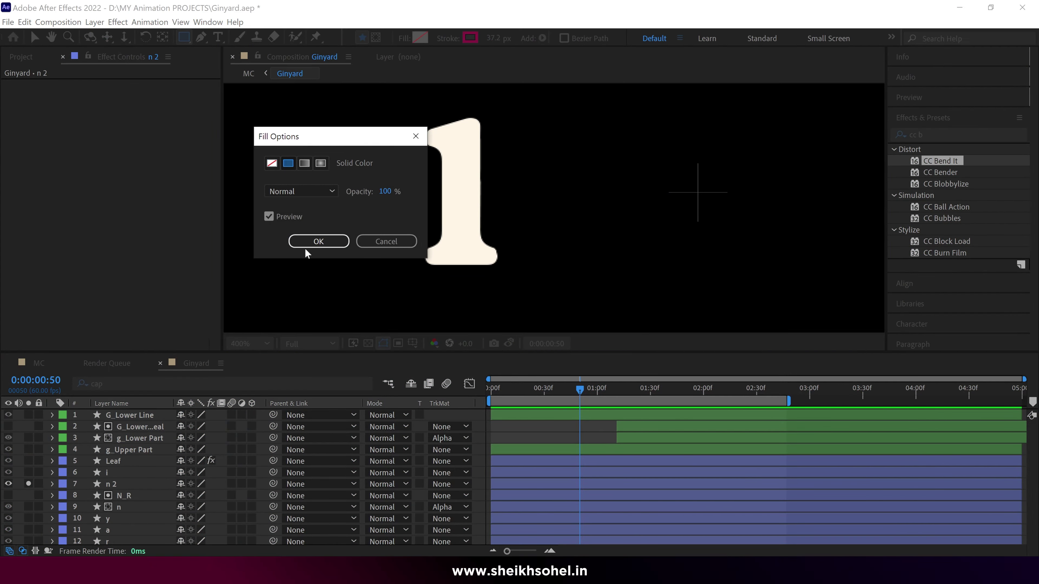
{"action": "left_click", "coordinate": [316, 241]}
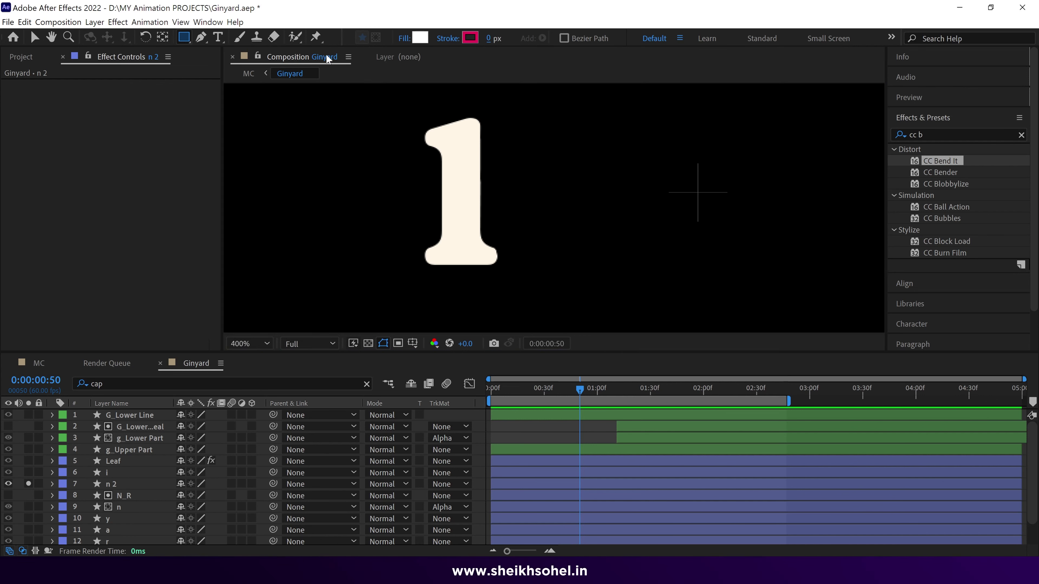
{"action": "left_click", "coordinate": [420, 38]}
{"action": "left_click", "coordinate": [191, 183]}
{"action": "left_click", "coordinate": [325, 160]}
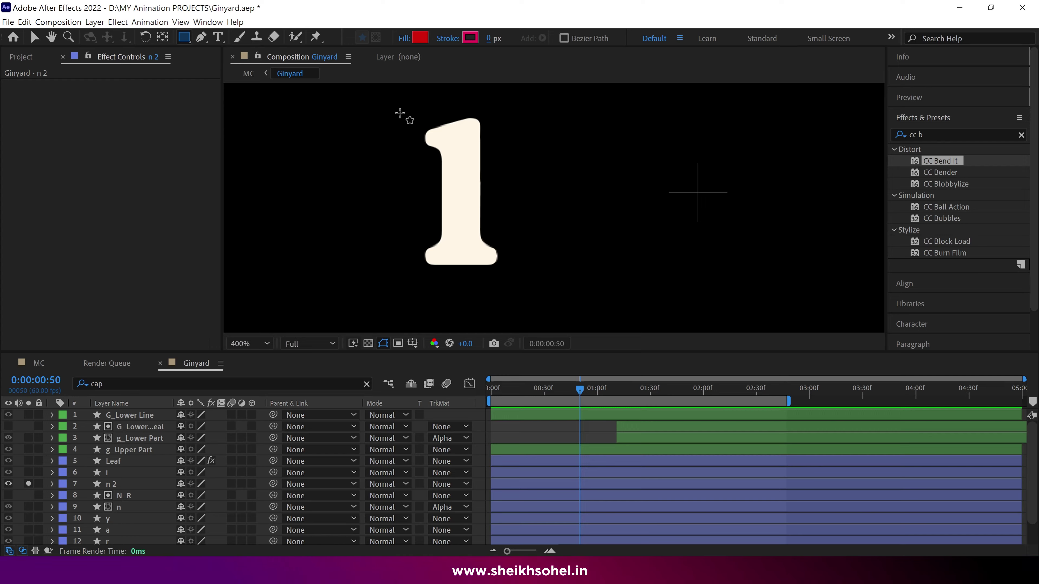
- Draw a red rectangle covering the whole left part of the n and rename its layer BOX
{"action": "mouse_move", "coordinate": [397, 117]}
{"action": "left_mouse_down"}
{"action": "mouse_move", "coordinate": [475, 153]}
{"action": "mouse_move", "coordinate": [515, 232]}
{"action": "mouse_move", "coordinate": [520, 269]}
{"action": "left_mouse_up"}
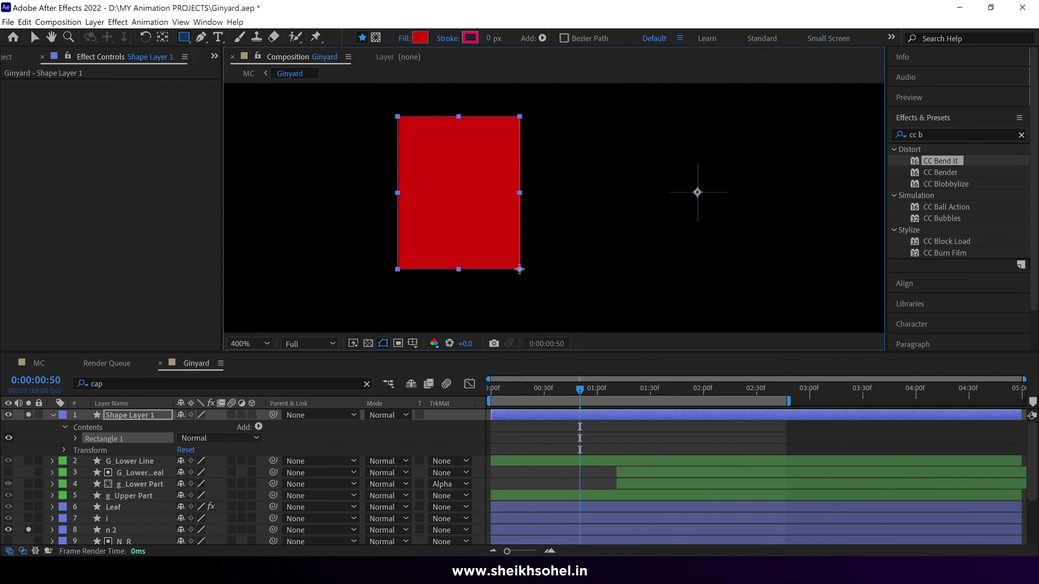
{"action": "key", "text": "v"}
{"action": "left_click", "coordinate": [142, 415]}
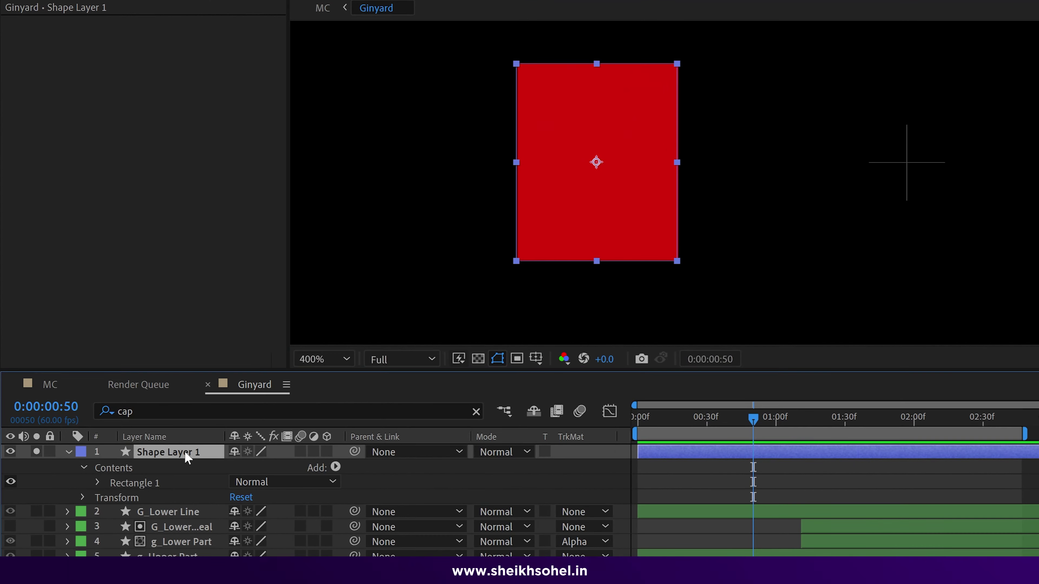
{"action": "key", "text": "Return"}
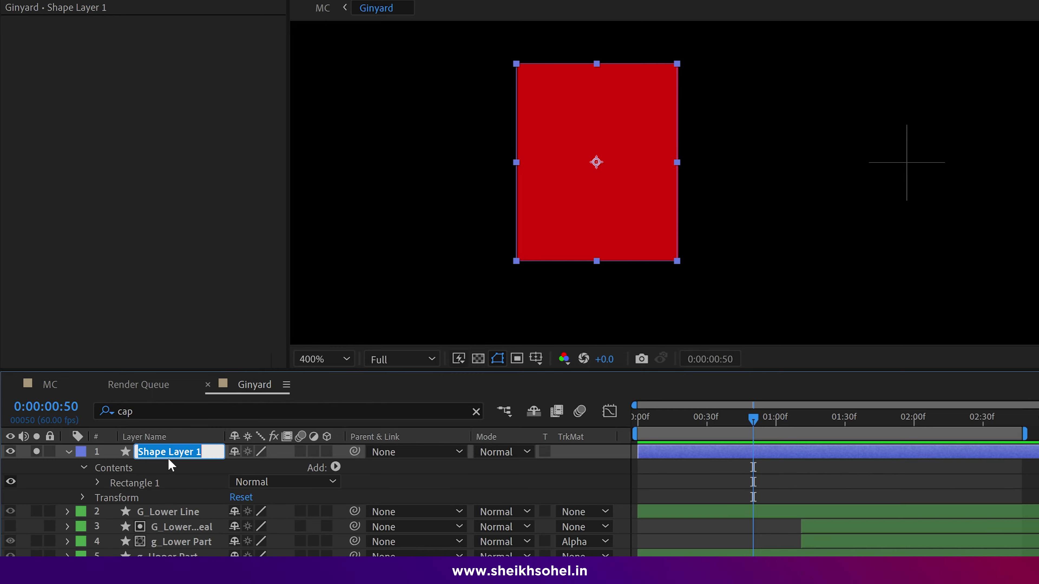
{"action": "type", "text": "BOX"}
{"action": "key", "text": "Return"}
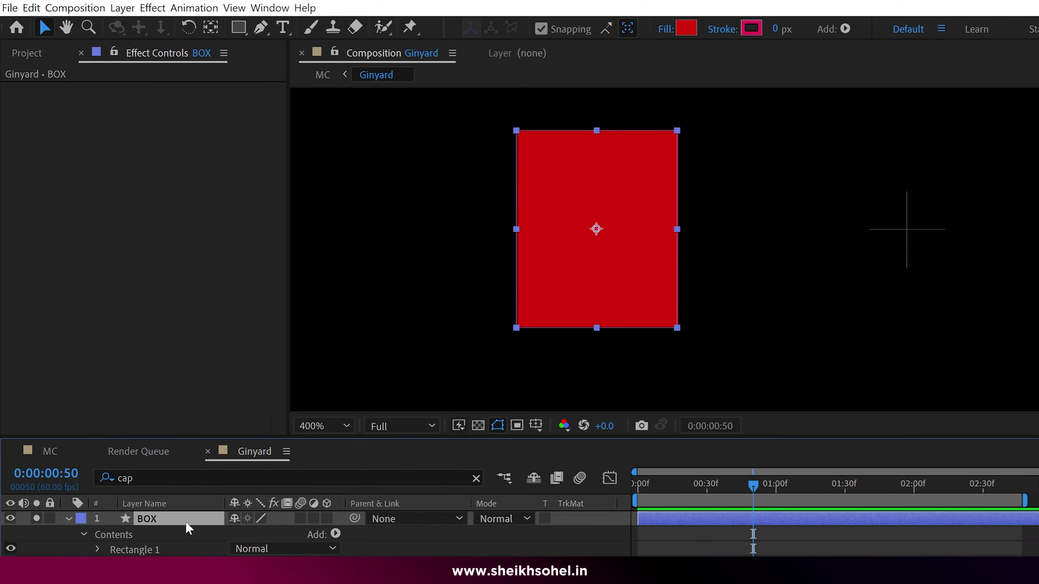
- Move BOX's anchor point to the middle of its lower edge and keyframe its Scale at 100, 0% at 0:00:00:00
{"action": "left_click", "coordinate": [211, 0]}
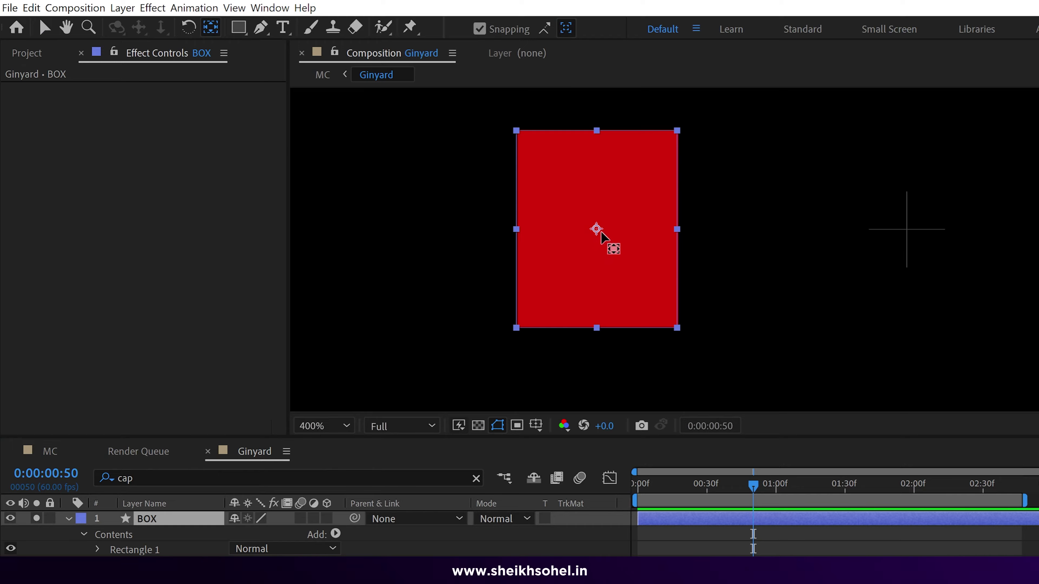
{"action": "left_click_drag", "start_coordinate": [608, 296], "coordinate": [604, 330]}
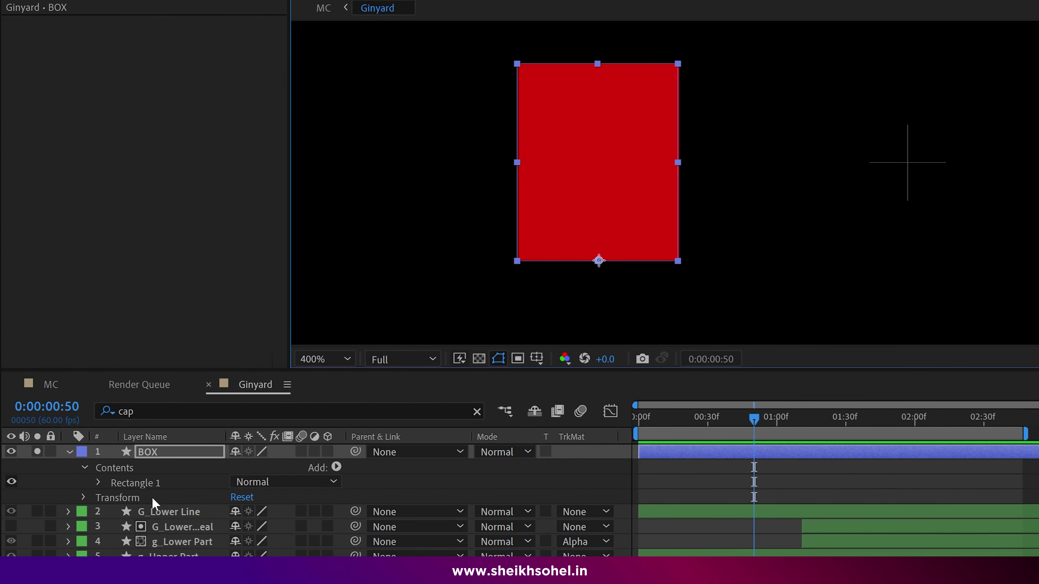
{"action": "key", "text": "alt+shift+s"}
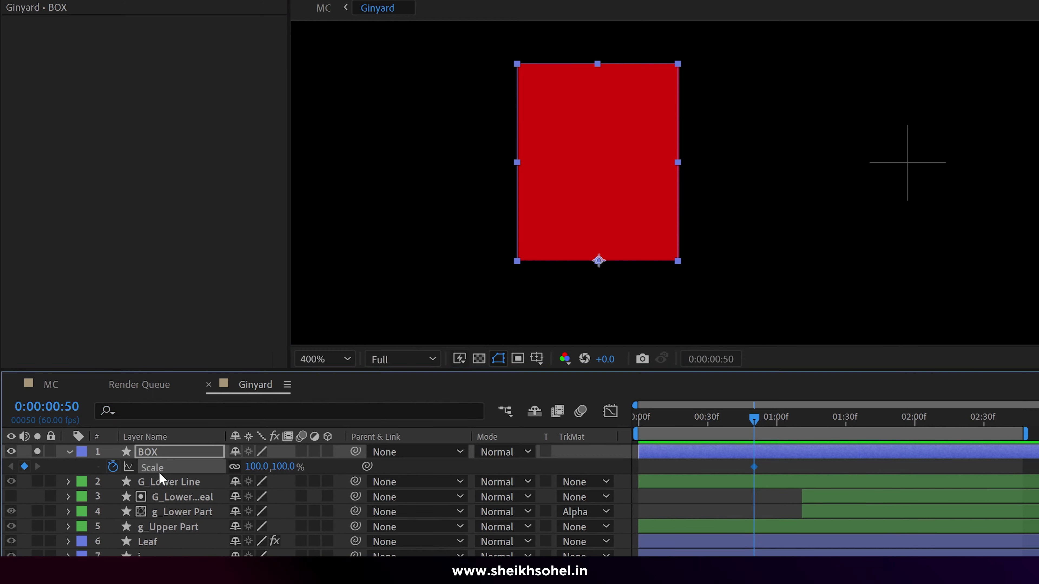
{"action": "left_click", "coordinate": [291, 468]}
{"action": "type", "text": "0"}
{"action": "key", "text": "Return"}
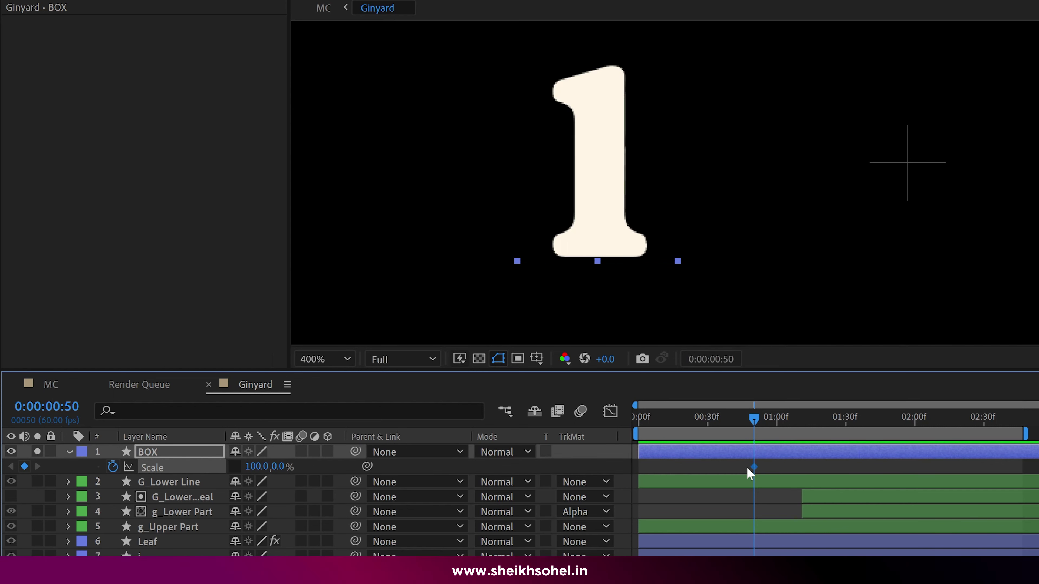
{"action": "left_click_drag", "start_coordinate": [754, 467], "coordinate": [639, 467]}
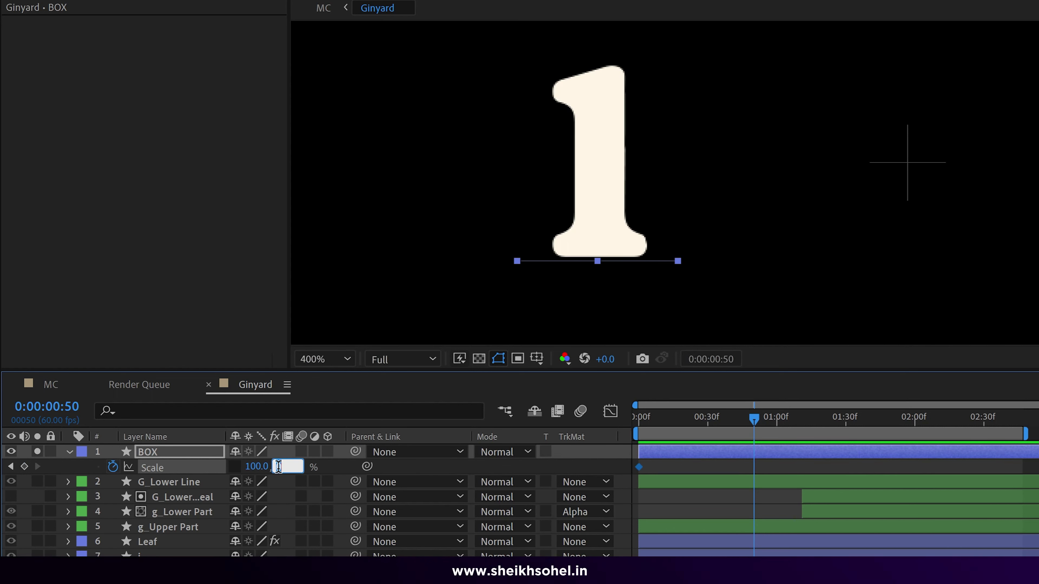
- Keyframe BOX's Scale at 100, 100% at about 0:00:00:45, ease both keyframes and preview from the start
{"action": "key", "text": "Return"}
{"action": "left_click_drag", "start_coordinate": [766, 419], "coordinate": [631, 425]}
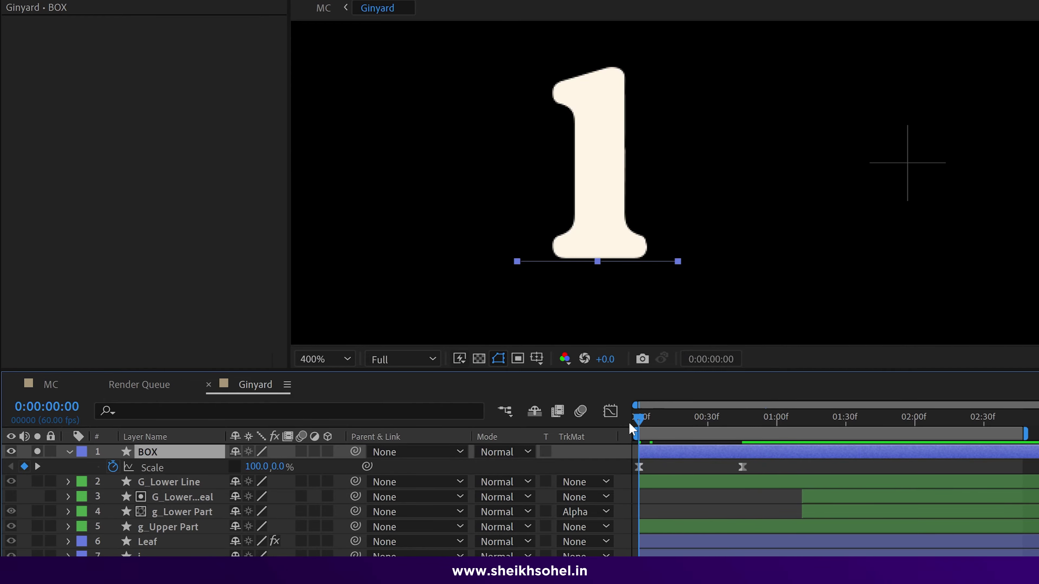
{"action": "key", "text": "space"}
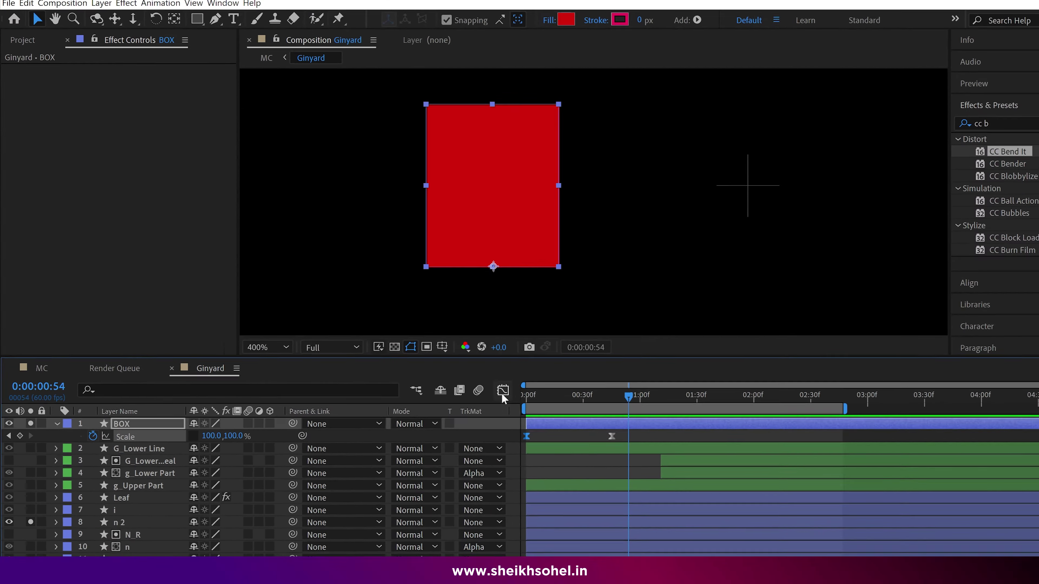
- Reshape BOX's Scale speed graph to peak near the first keyframe and slow toward the last, and preview it
{"action": "left_click", "coordinate": [610, 410]}
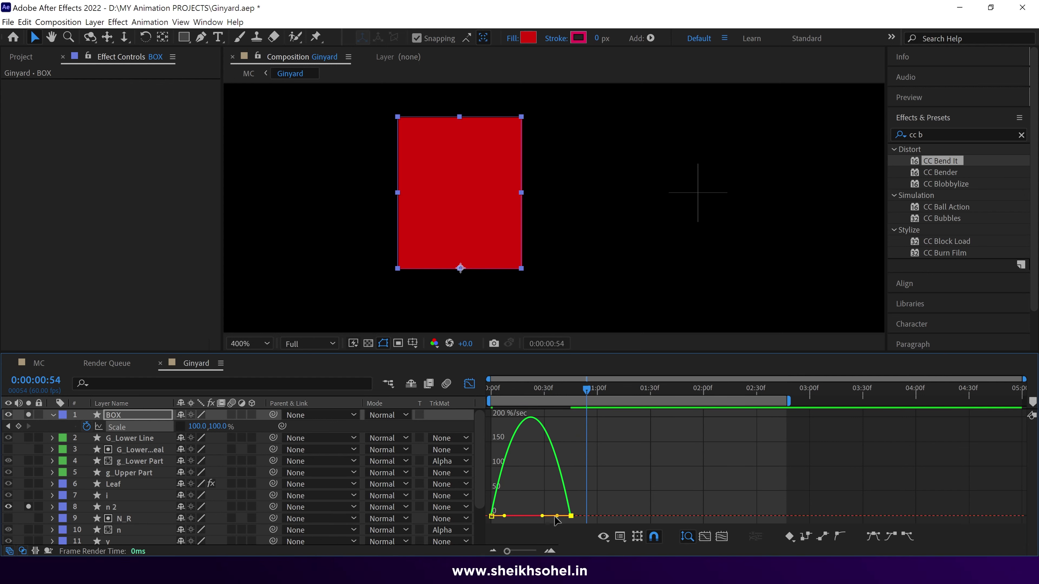
{"action": "left_click_drag", "start_coordinate": [544, 521], "coordinate": [496, 517]}
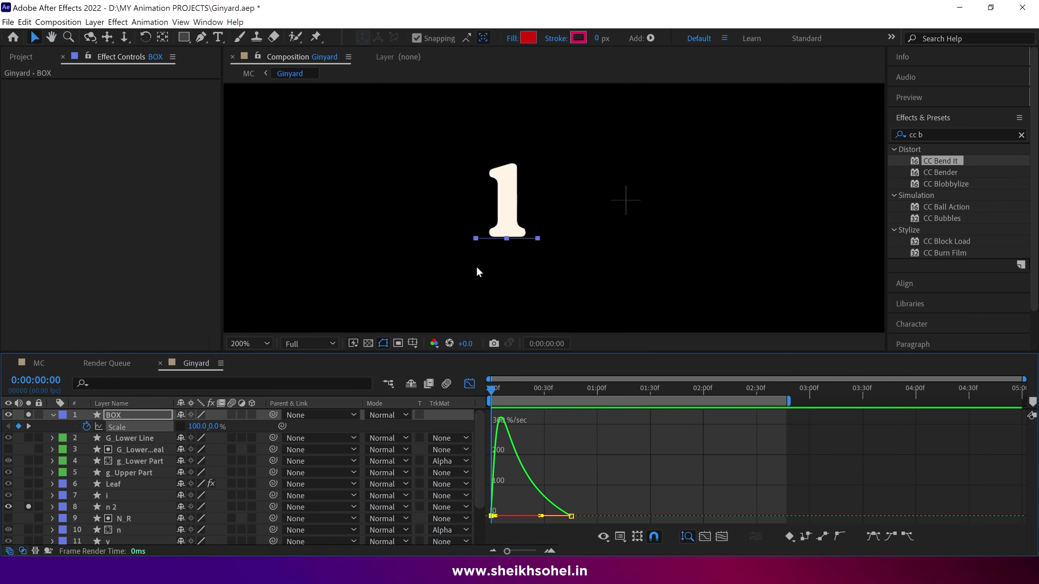
{"action": "key", "text": "space"}
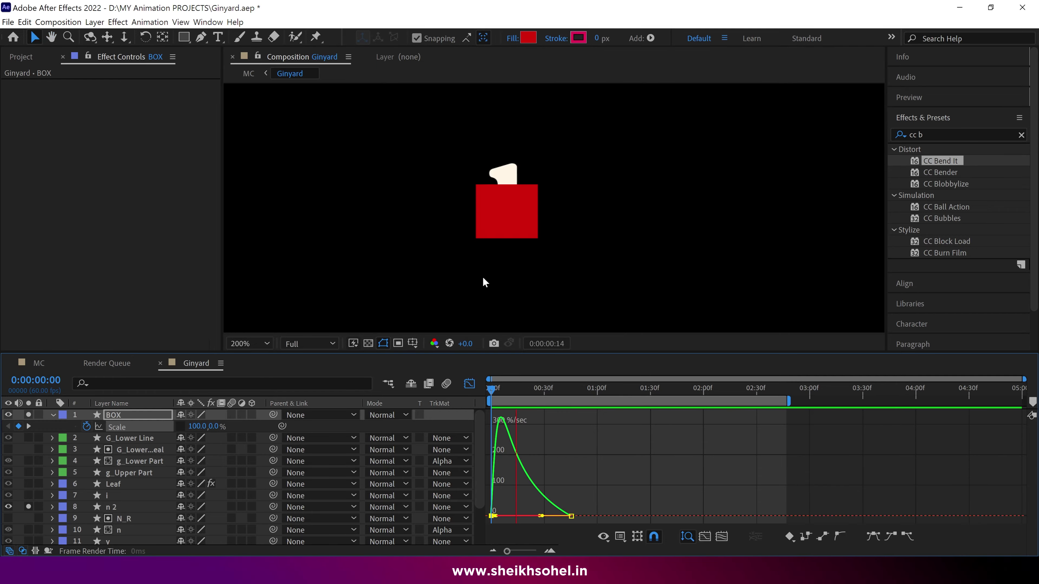
{"action": "key", "text": "space"}
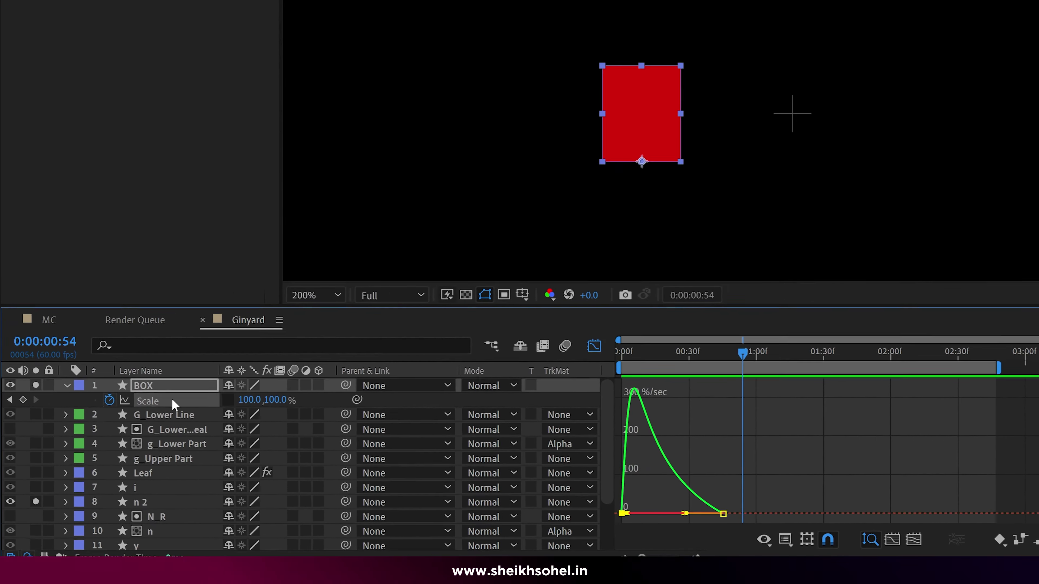
- Move the BOX layer directly above n 2 and set n 2's track matte to Alpha
{"action": "left_click", "coordinate": [67, 386]}
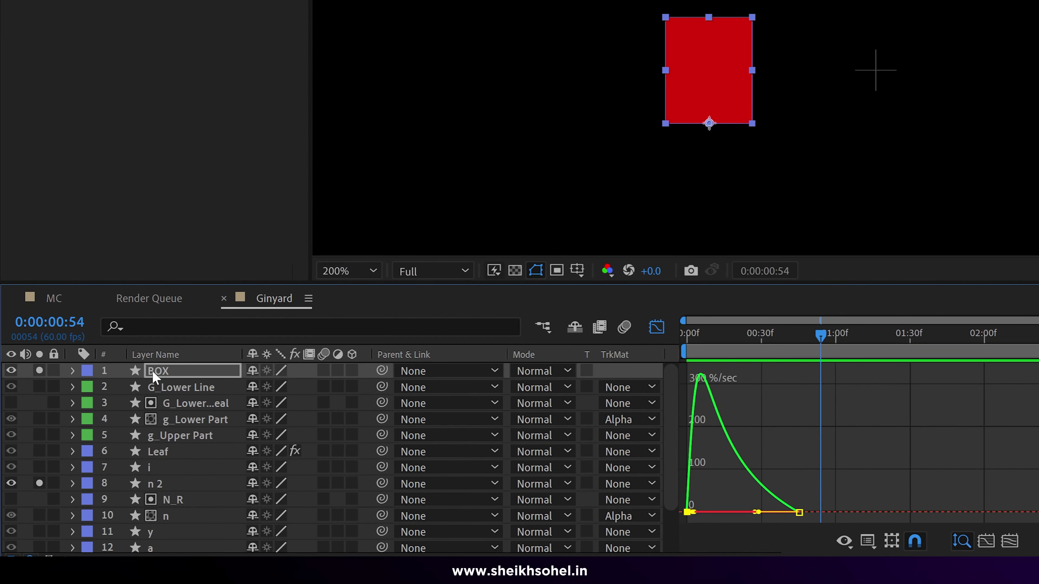
{"action": "left_click_drag", "start_coordinate": [180, 475], "coordinate": [180, 477]}
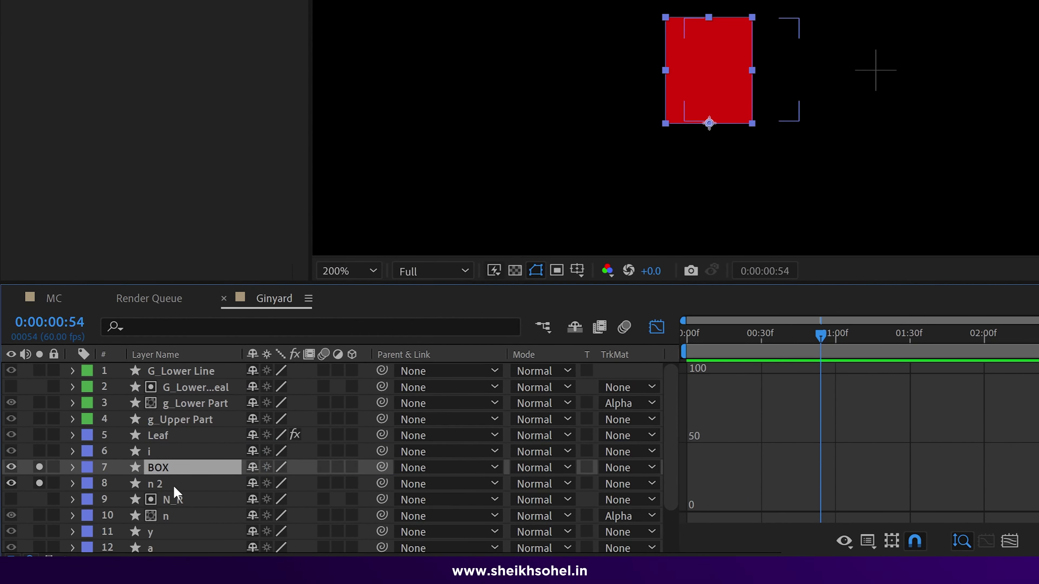
{"action": "left_click", "coordinate": [177, 489]}
{"action": "left_click", "coordinate": [615, 484]}
{"action": "left_click", "coordinate": [626, 412]}
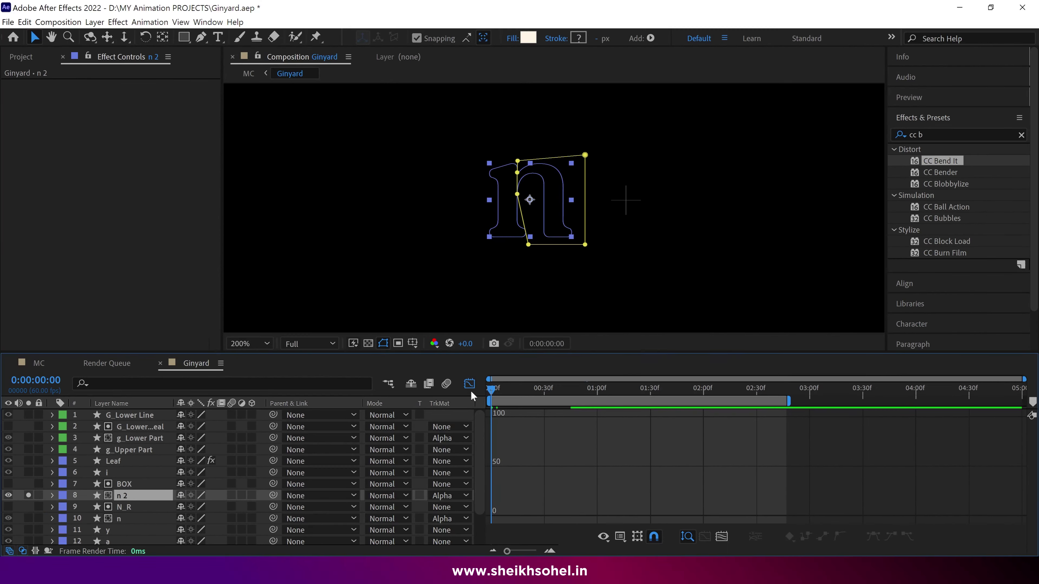
- Close the graph editor, preview the left part's reveal, and solo the n layer to preview both parts together
{"action": "left_click", "coordinate": [470, 384]}
{"action": "scroll", "coordinate": [569, 299], "scroll_direction": "down", "scroll_amount": 2}
{"action": "key", "text": "space"}
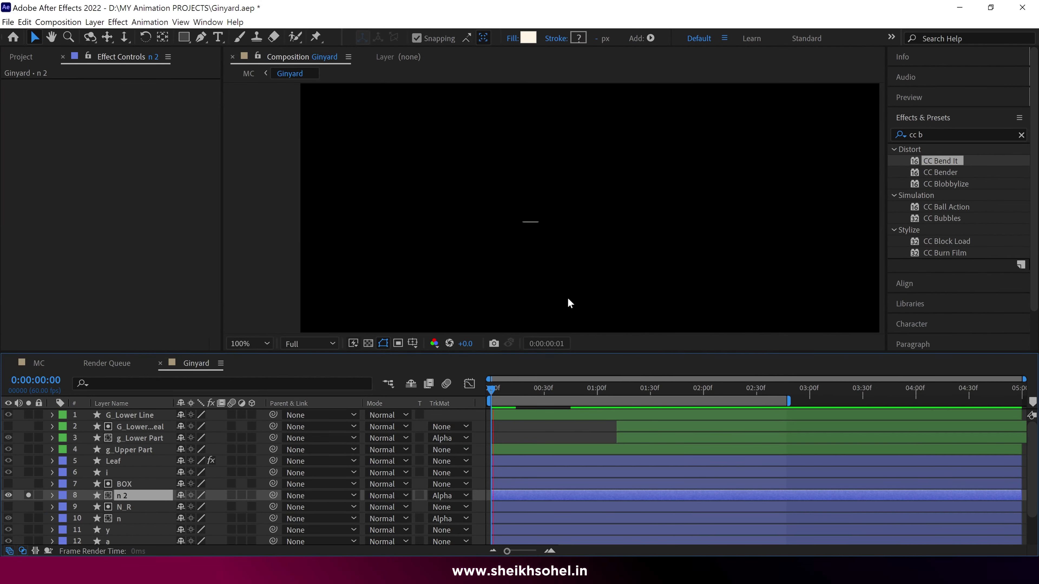
{"action": "key", "text": "space"}
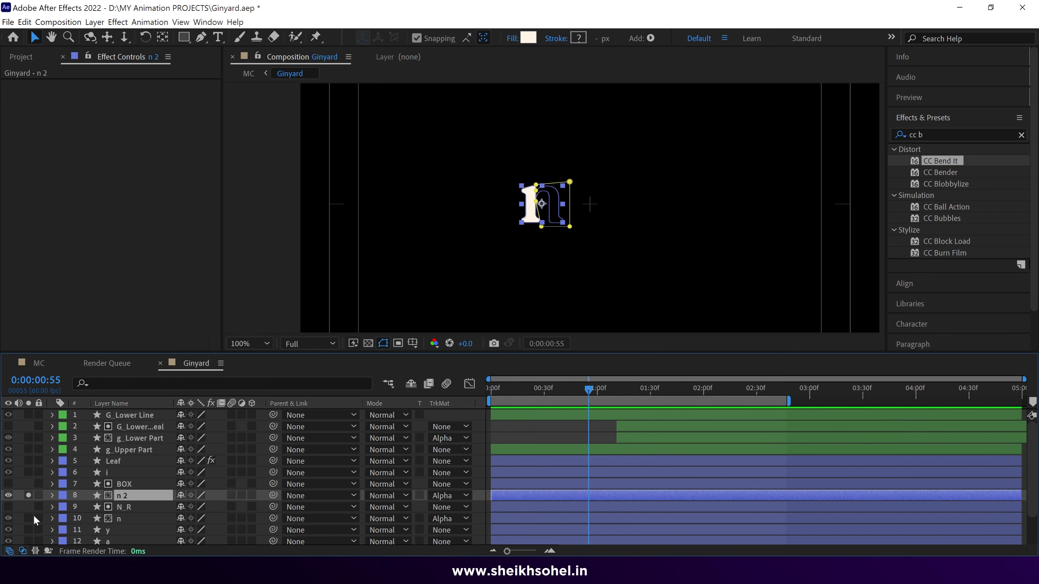
{"action": "key", "text": "space"}
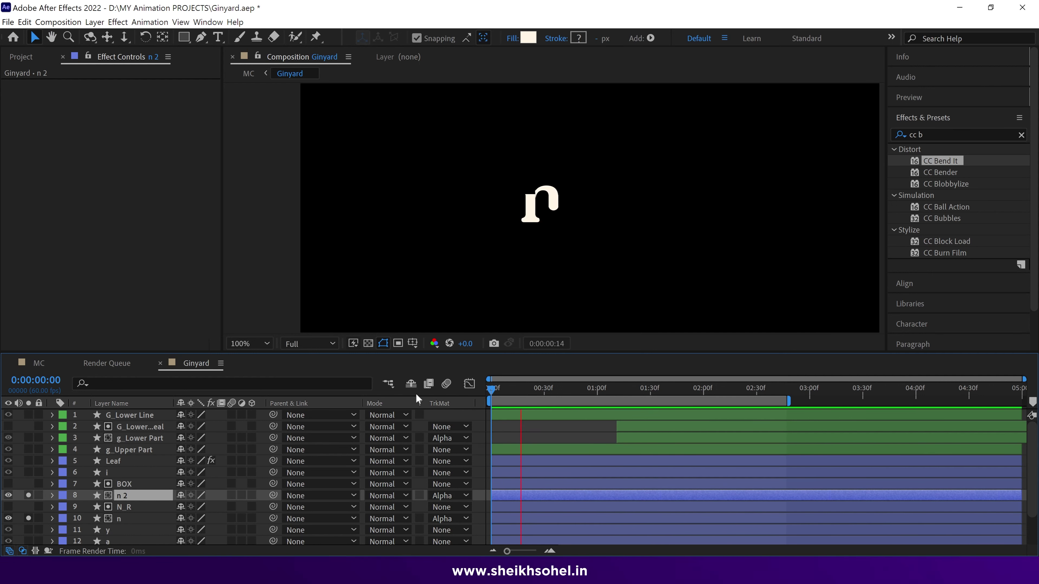
{"action": "key", "text": "space"}
- Shift the N_R and n layers together to start at about 0:00:00:38 and preview the staggered reveal
{"action": "left_click", "coordinate": [499, 483], "text": "shift"}
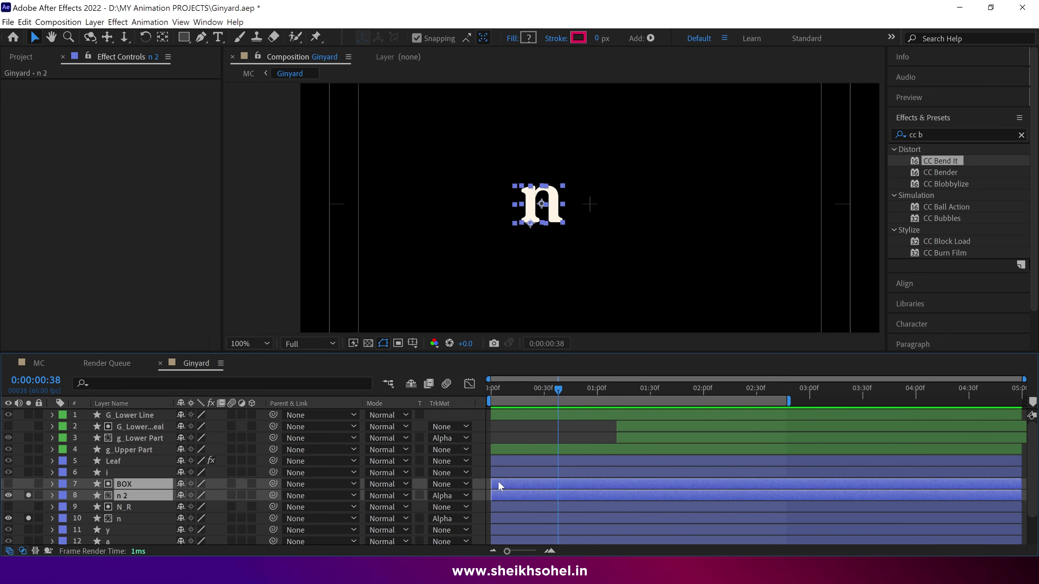
{"action": "left_click", "coordinate": [501, 504]}
{"action": "left_click", "coordinate": [503, 516], "text": "shift"}
{"action": "left_click_drag", "start_coordinate": [502, 509], "coordinate": [561, 508]}
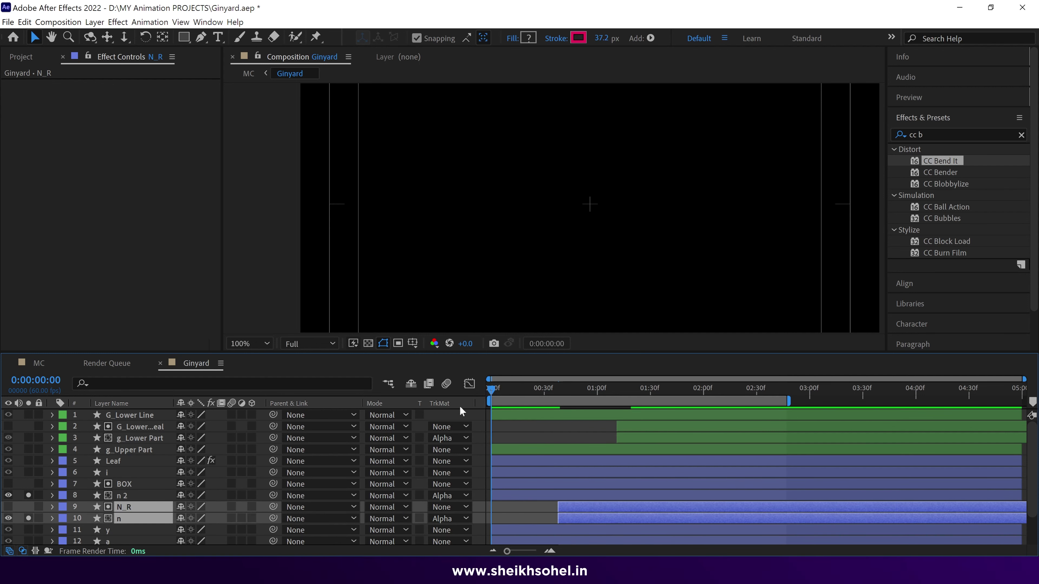
{"action": "key", "text": "space"}
{"action": "key", "text": "space"}
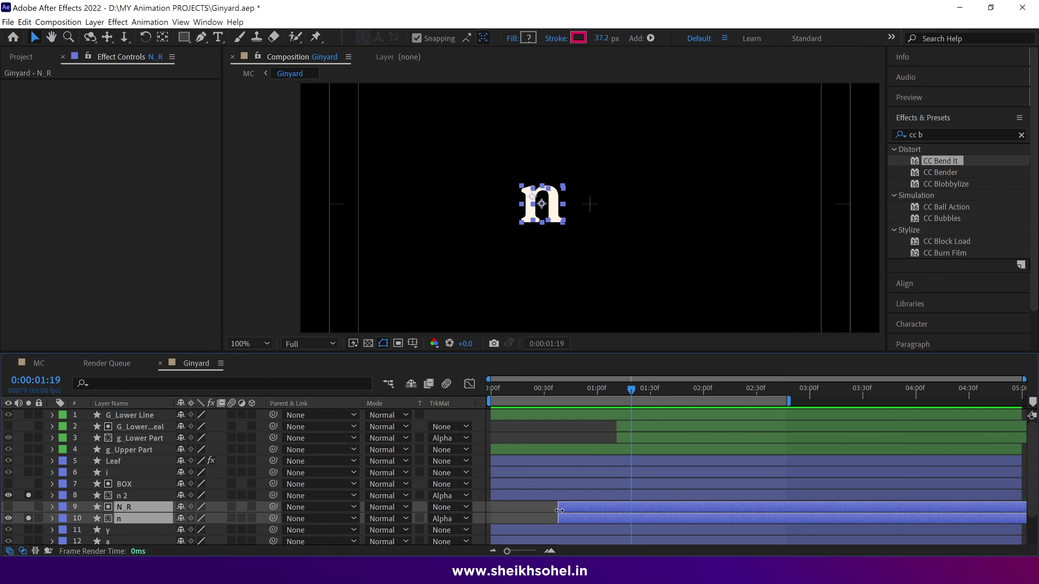
- Adjust the easing at the last BOX Scale keyframe in the speed graph and return to the first frame
{"action": "left_click", "coordinate": [520, 485]}
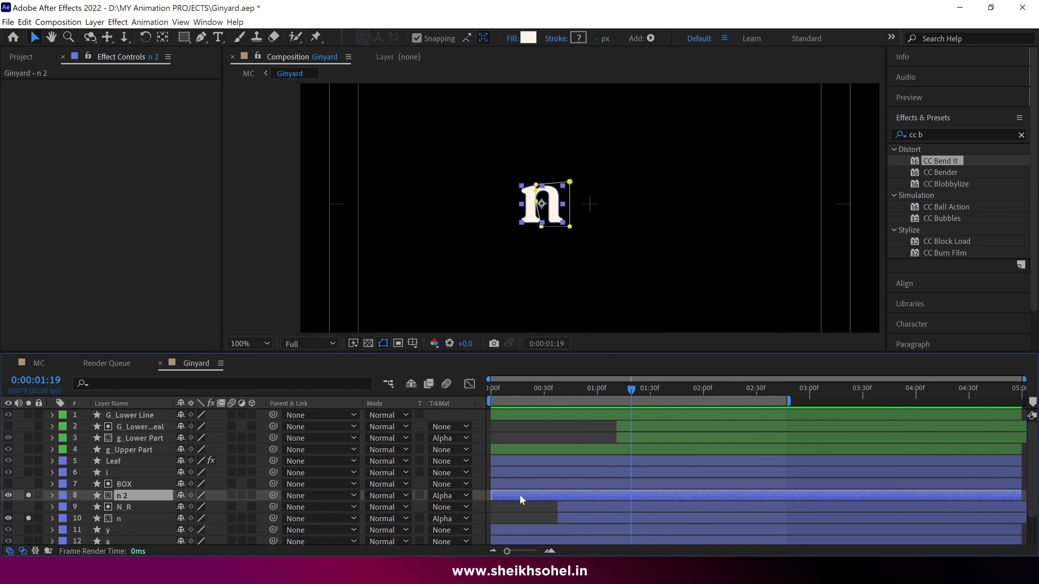
{"action": "key", "text": "s"}
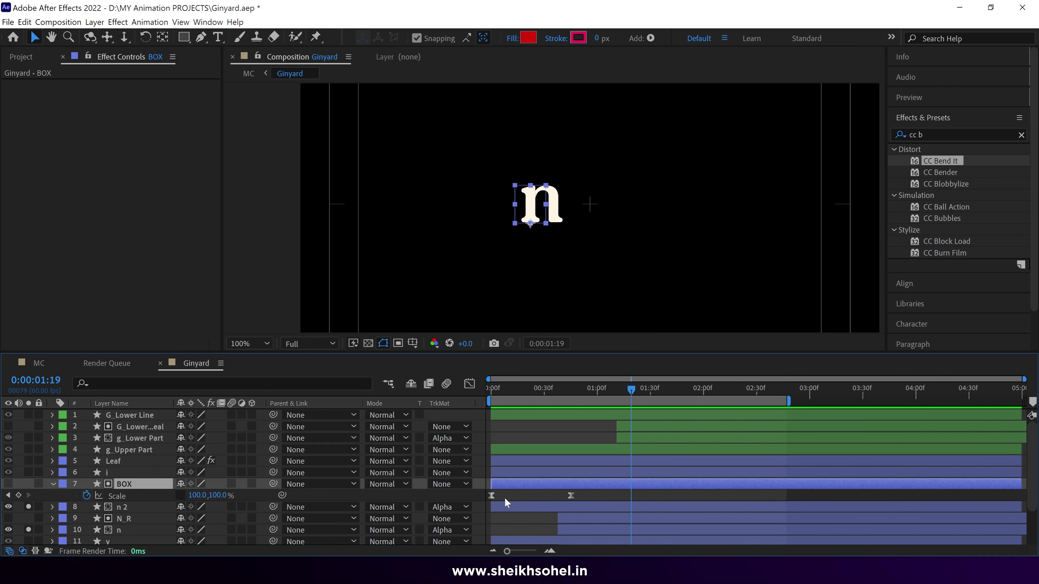
{"action": "left_click", "coordinate": [469, 384]}
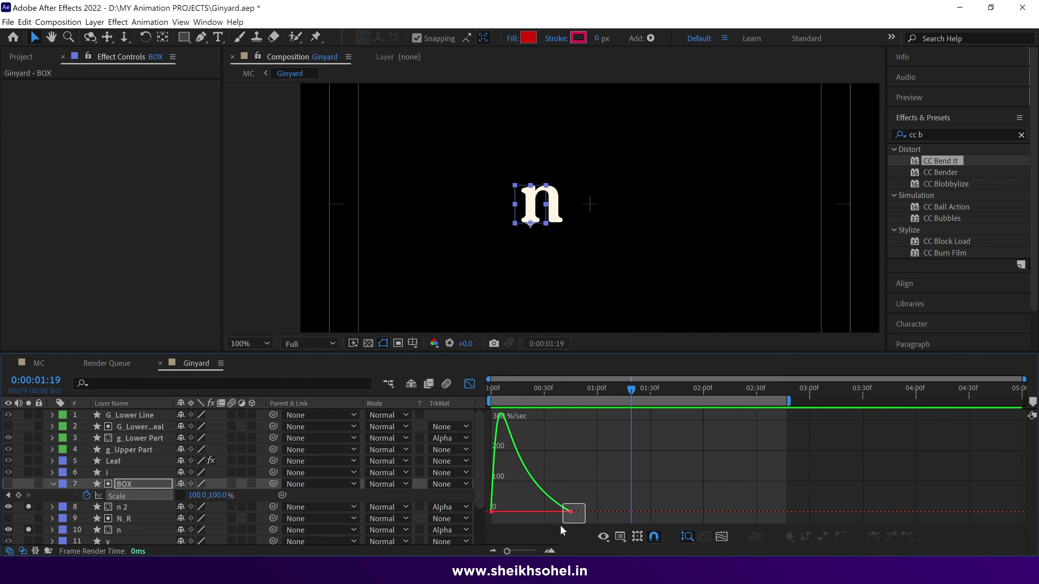
{"action": "mouse_move", "coordinate": [541, 516]}
{"action": "left_mouse_down"}
{"action": "mouse_move", "coordinate": [511, 516]}
{"action": "mouse_move", "coordinate": [520, 516]}
{"action": "left_mouse_up"}
{"action": "left_click_drag", "start_coordinate": [494, 395], "coordinate": [475, 409]}
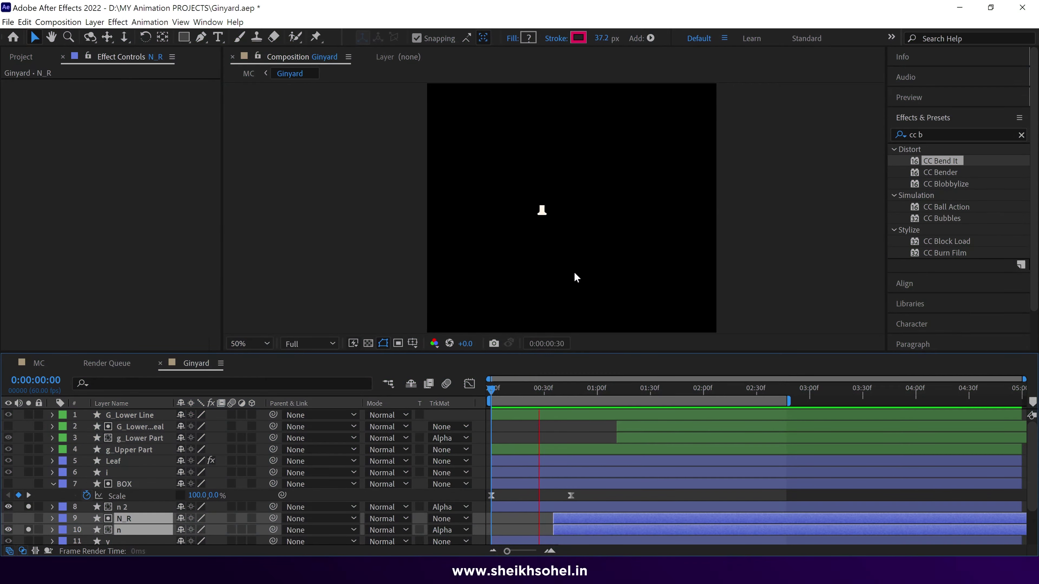